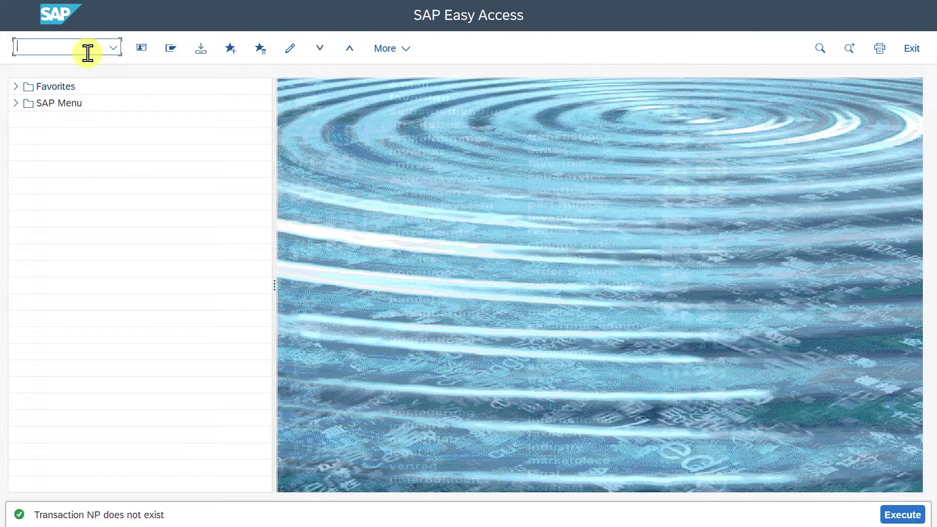
Step: Use transaction BP to find the Test Customer partner by number and display its organization record
text(bp)
key(Return)
click(197, 197)
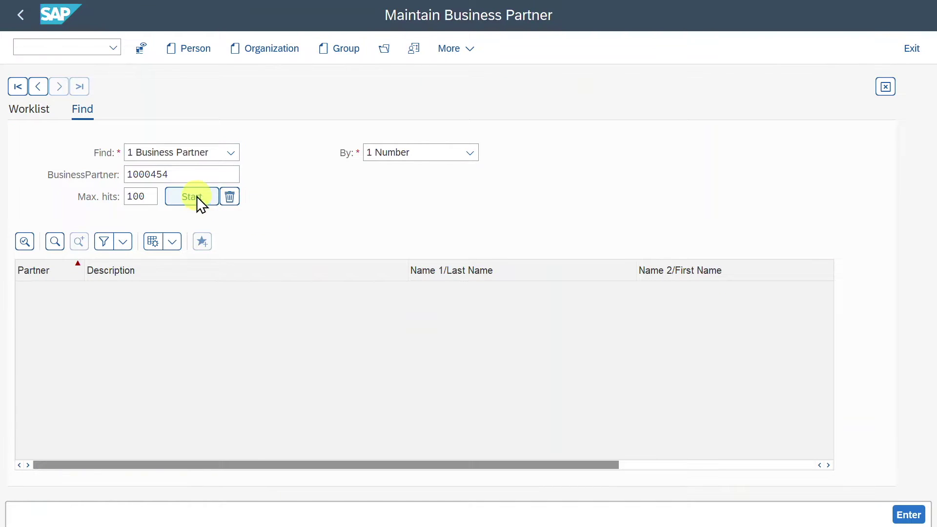
double_click(210, 288)
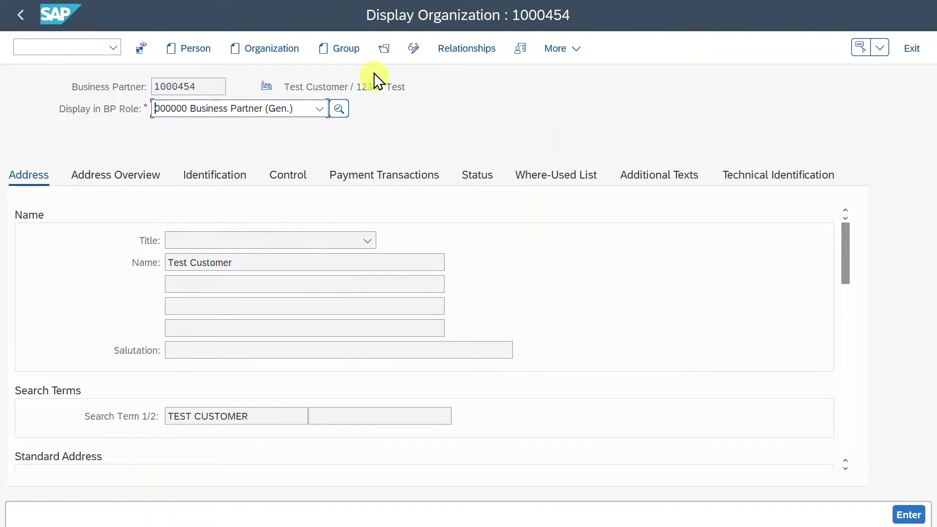
Step: Switch the partner to change mode and assign the FLCU01 Customer role
click(413, 48)
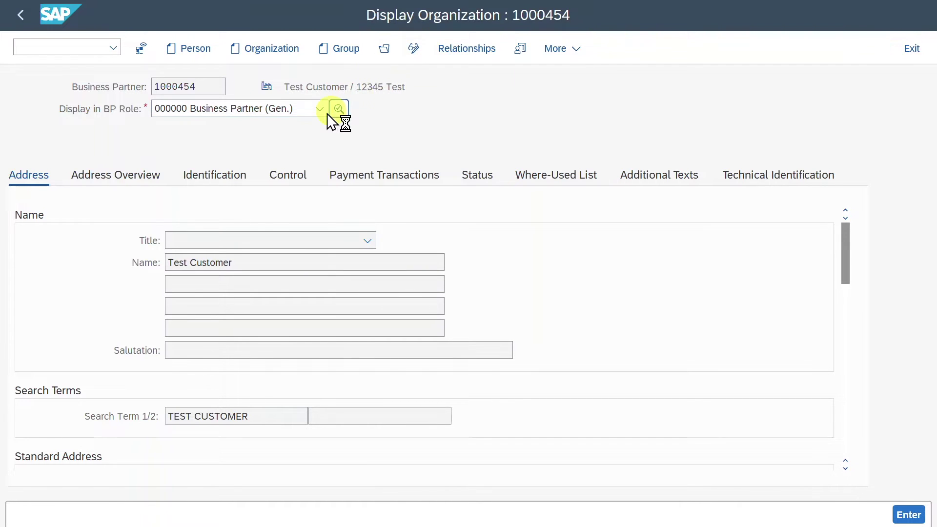
click(319, 109)
key(Down)
key(Down)
key(Down)
key(Down)
key(Down)
key(Down)
key(Down)
key(Down)
key(Down)
key(Down)
key(Down)
key(Down)
key(Down)
key(Down)
key(Down)
key(Down)
key(Down)
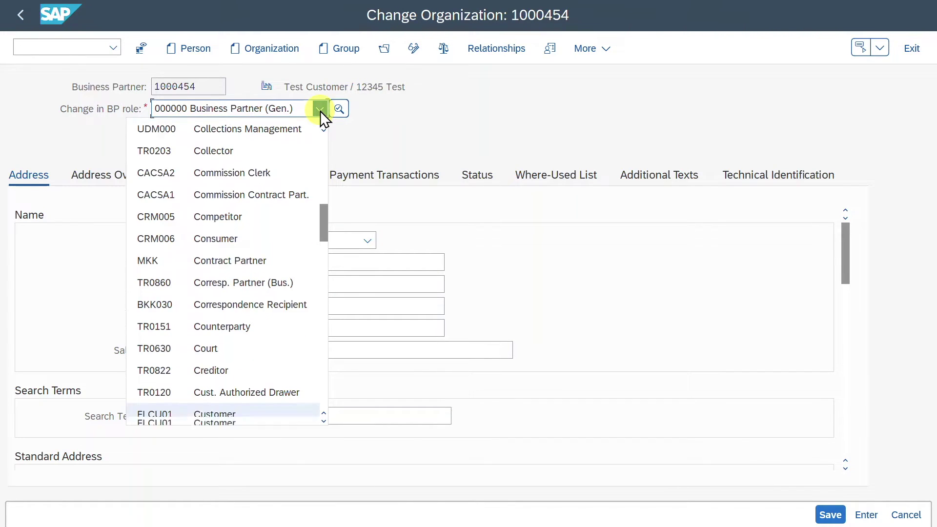
click(224, 420)
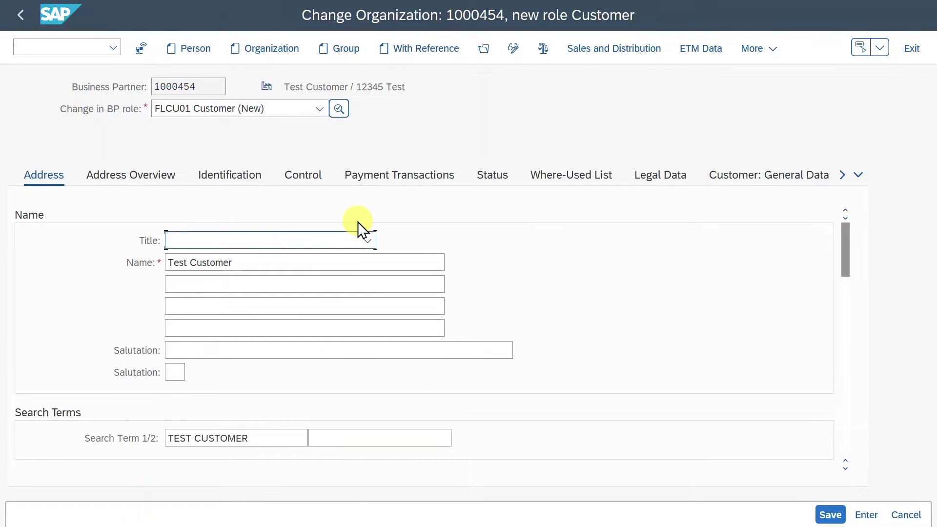
Step: Add sales area 0001 / 01 / 01 to the customer's sales and distribution data
click(616, 53)
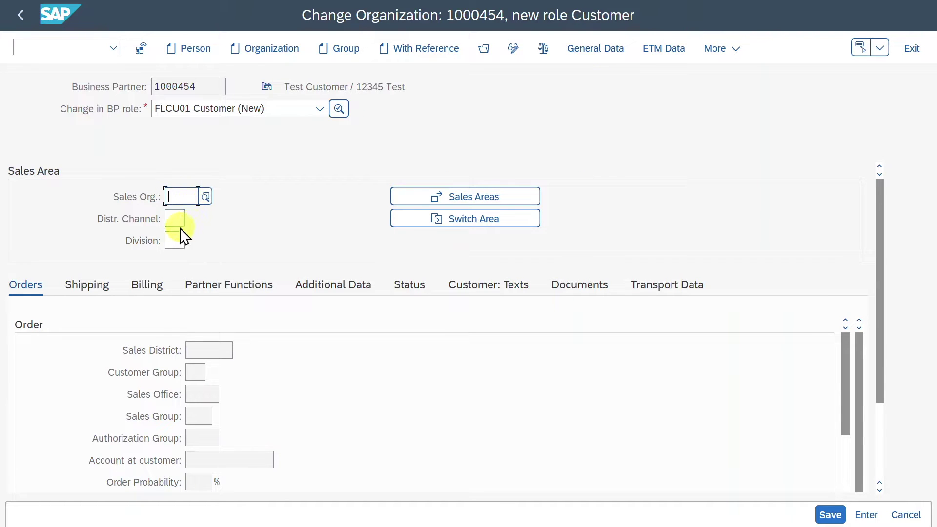
click(438, 195)
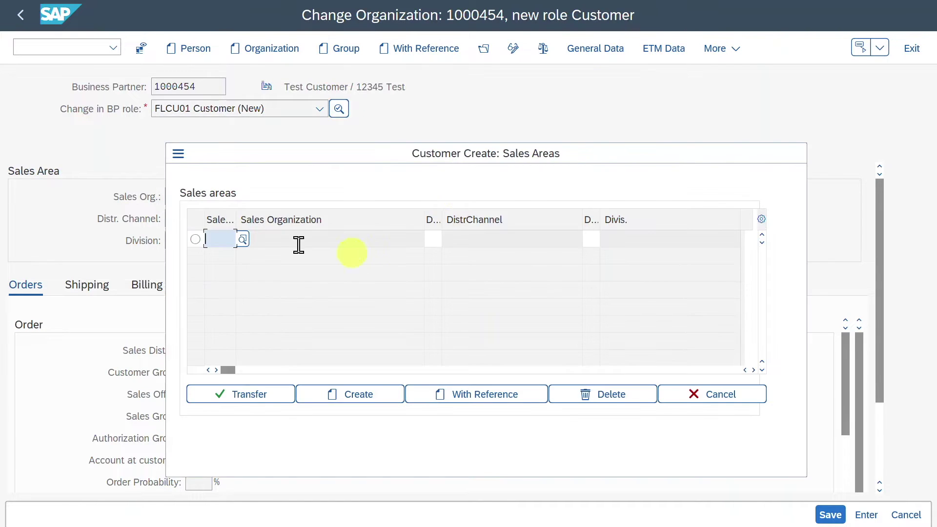
click(244, 238)
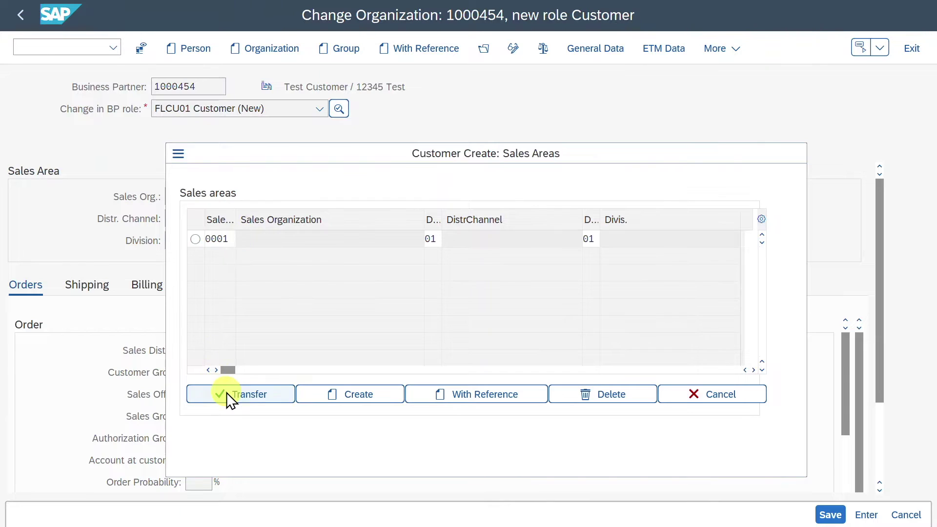
click(226, 393)
Step: Show the partner functions and highlight the Sold-to, Bill-to, Payer and Ship-to rows with their partner numbers
click(222, 289)
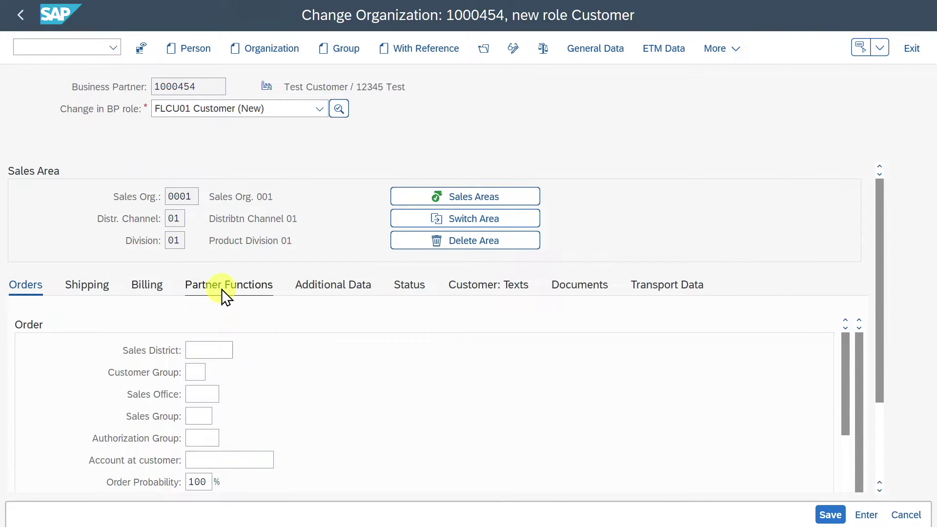
double_click(266, 388)
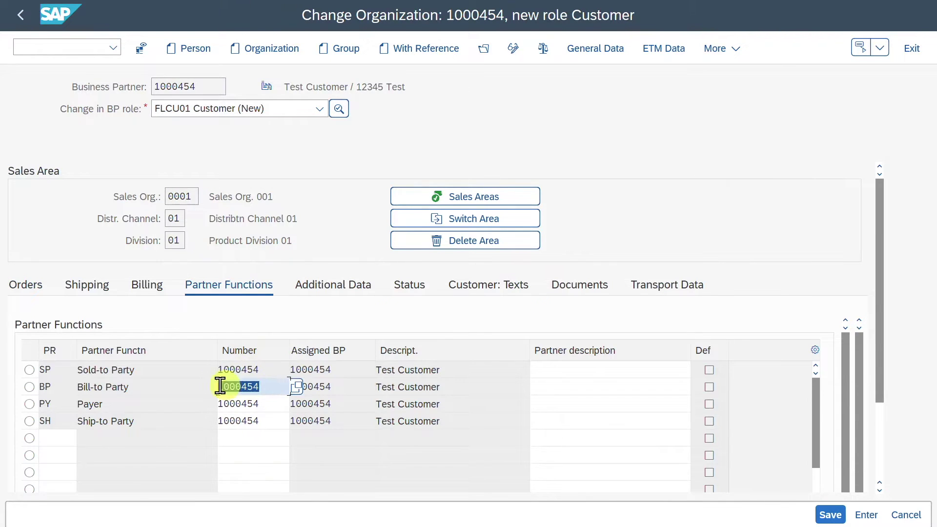
click(260, 383)
drag(146, 369, 83, 367)
double_click(203, 88)
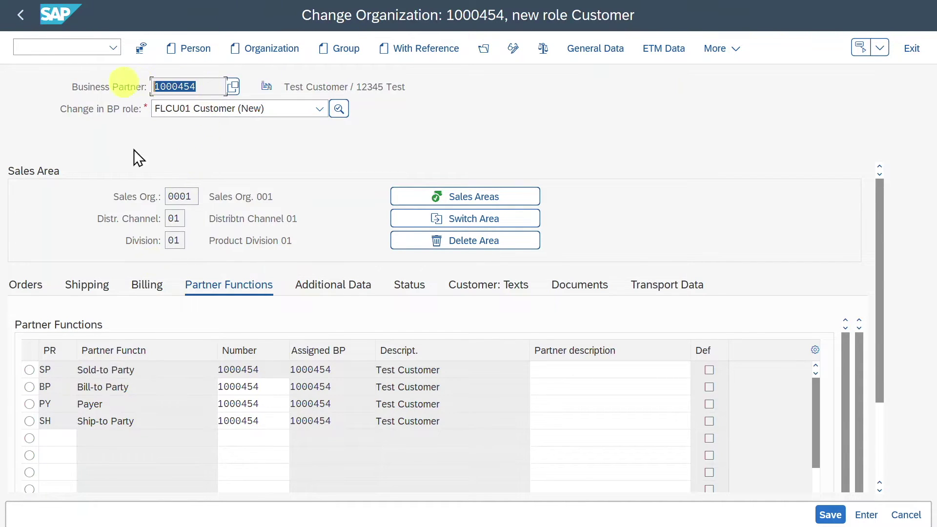
drag(145, 386, 67, 410)
click(97, 407)
click(154, 424)
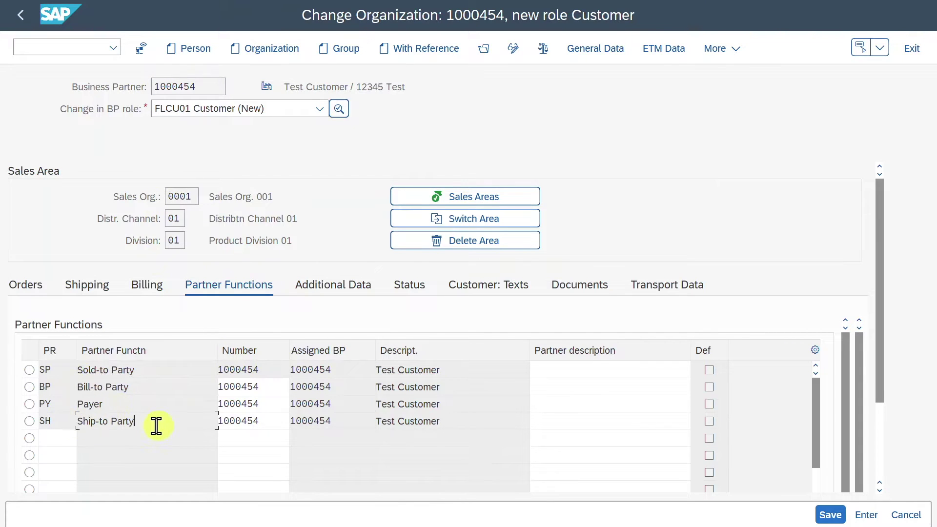
drag(154, 423, 65, 422)
click(270, 386)
drag(271, 386, 211, 388)
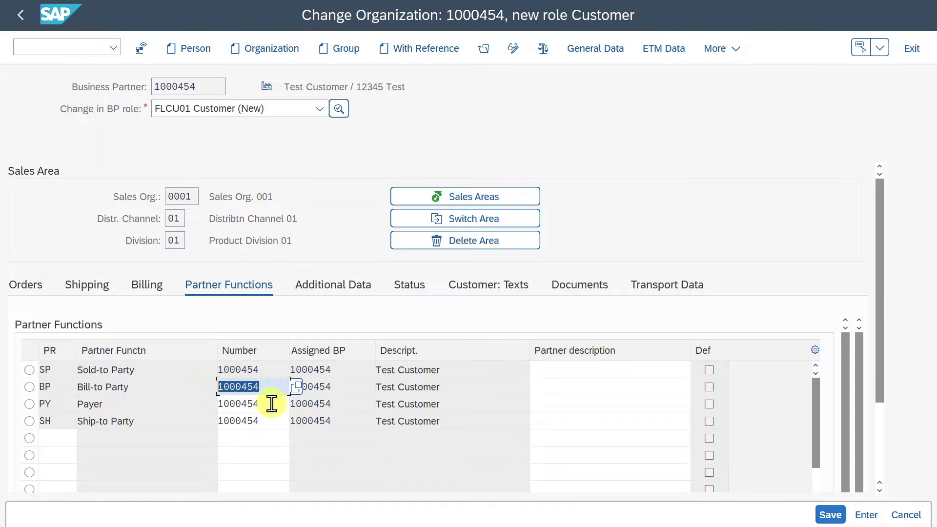
drag(270, 404, 195, 404)
drag(271, 421, 200, 419)
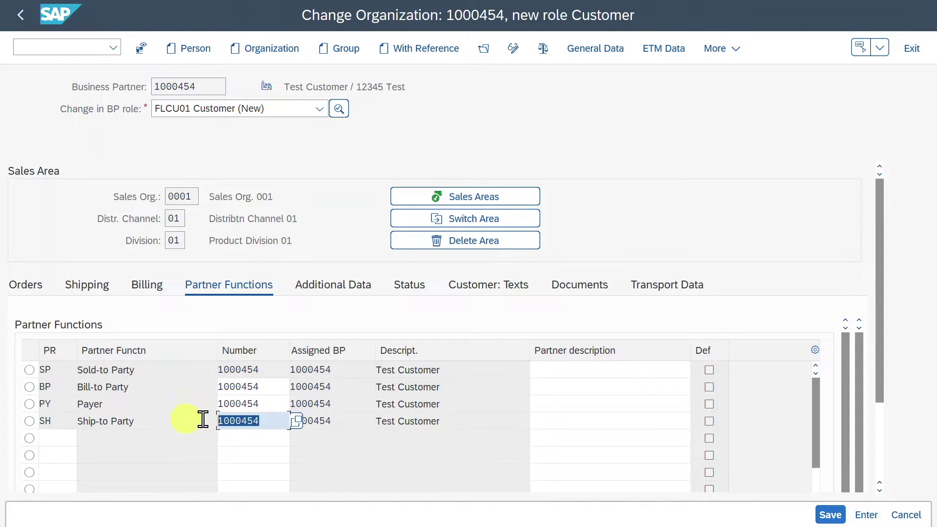
click(271, 387)
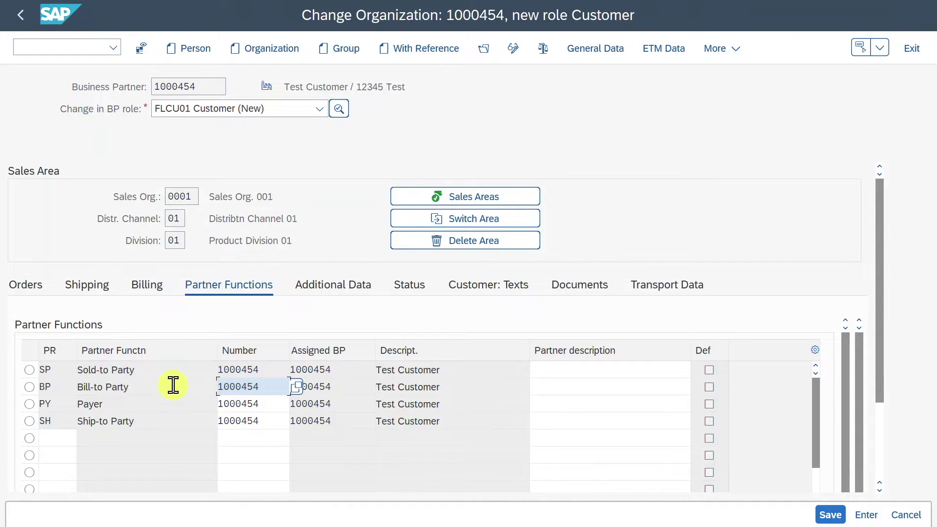
Step: Highlight the bill-to, payer and ship-to partner numbers again to confirm they point to the partner itself
click(163, 371)
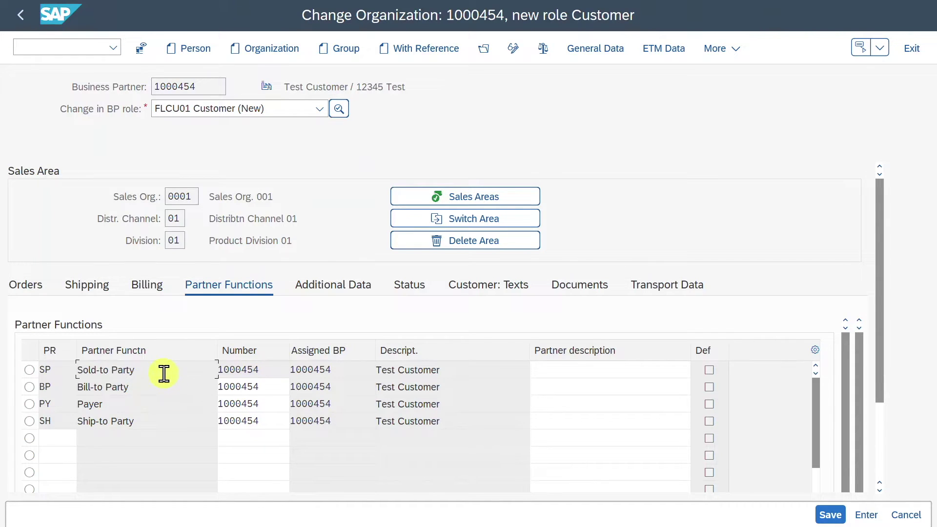
click(147, 392)
click(268, 387)
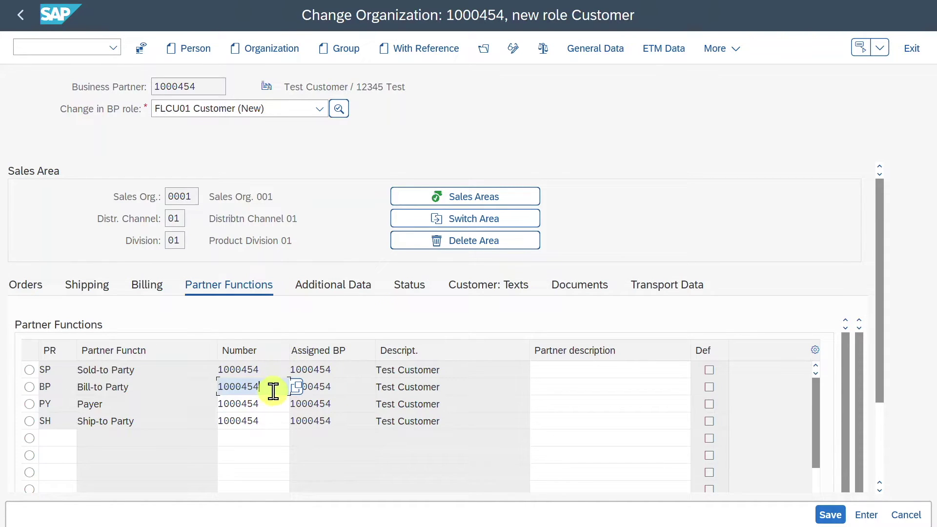
drag(271, 390, 224, 389)
double_click(263, 402)
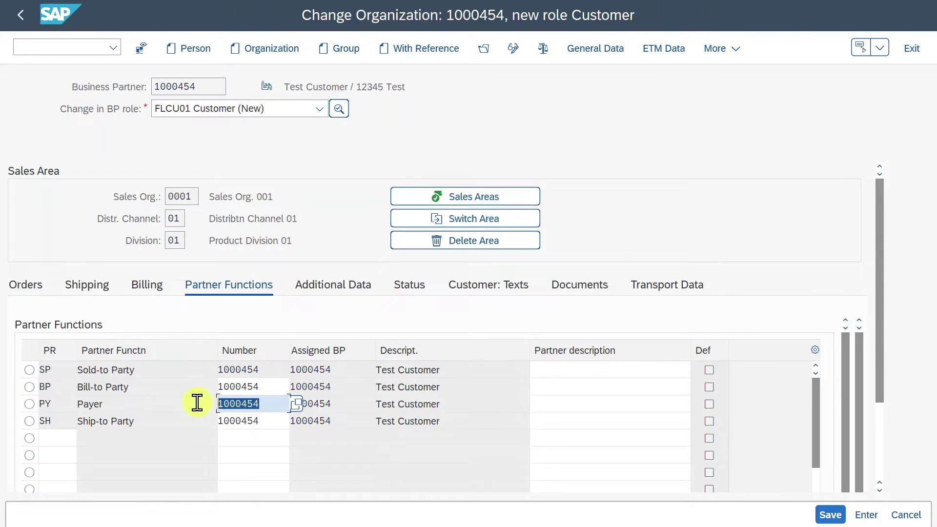
double_click(255, 422)
drag(161, 389, 50, 381)
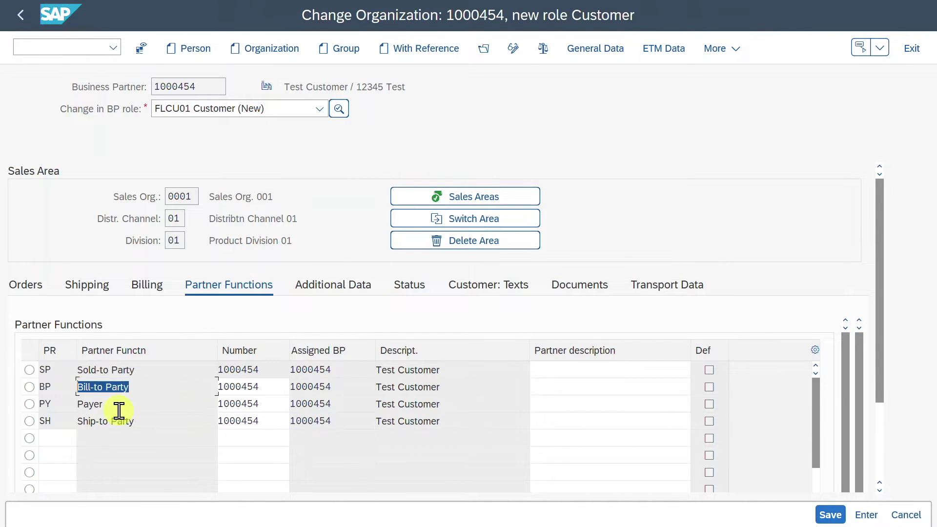
drag(121, 409, 75, 407)
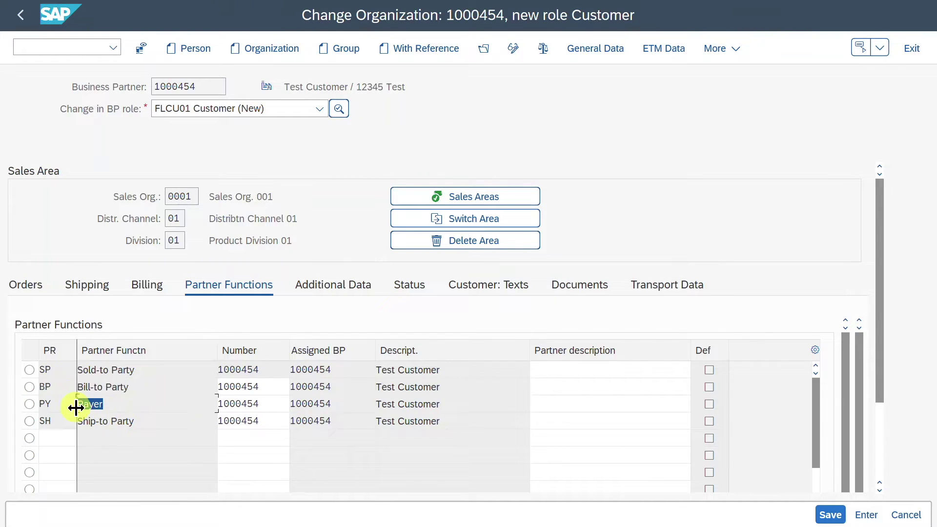
Step: Show the general data's address overview and its address usages, including Holiday Home
click(583, 53)
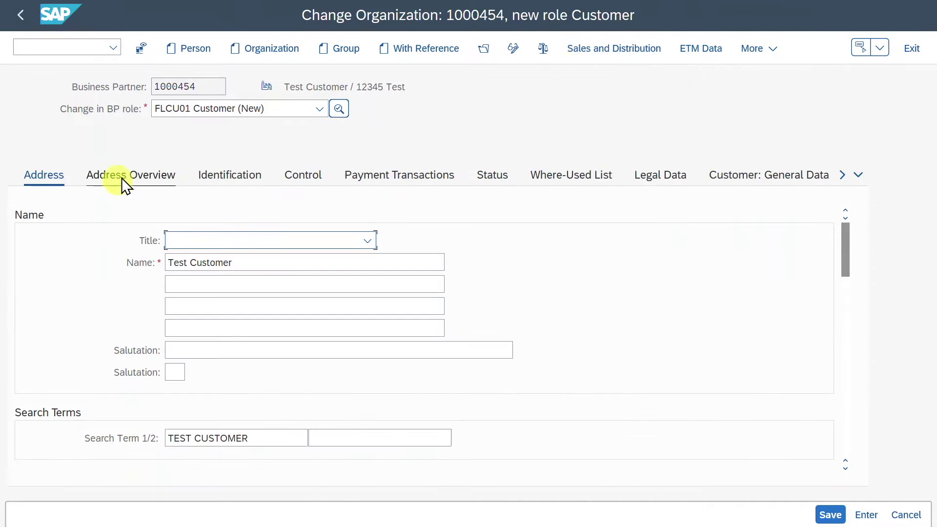
click(124, 176)
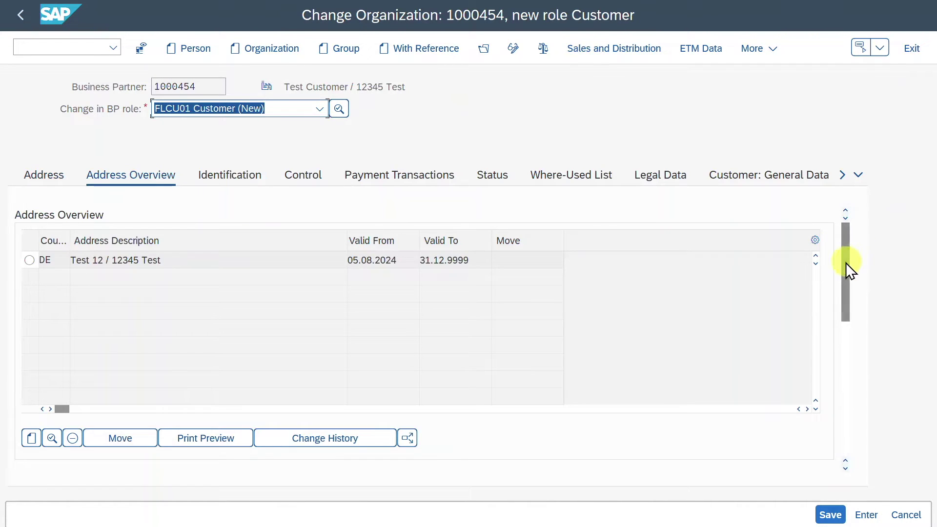
drag(845, 262, 854, 352)
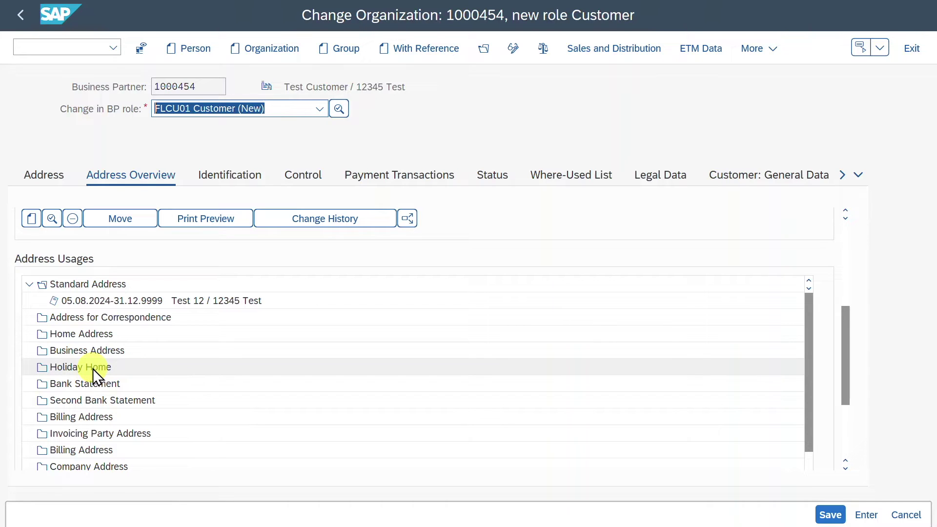
click(64, 44)
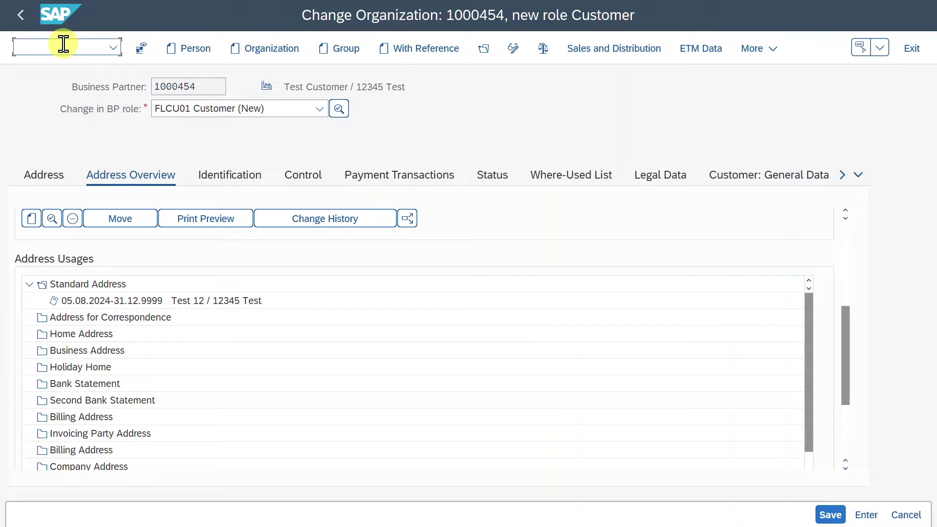
Step: Run /NSFW5 and expand LIGHTWEIGHT_FUNCTIONS to list the multiple-address business functions
text(/NSFW5)
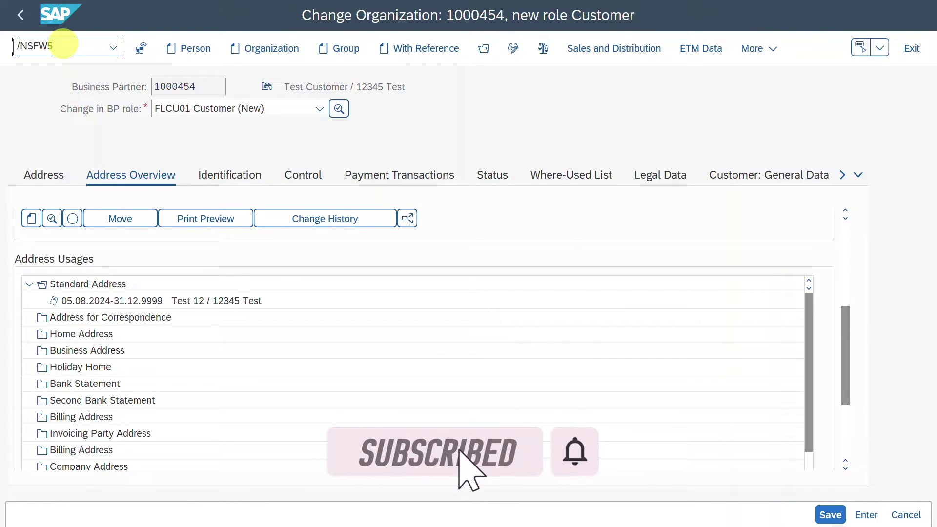
key(Return)
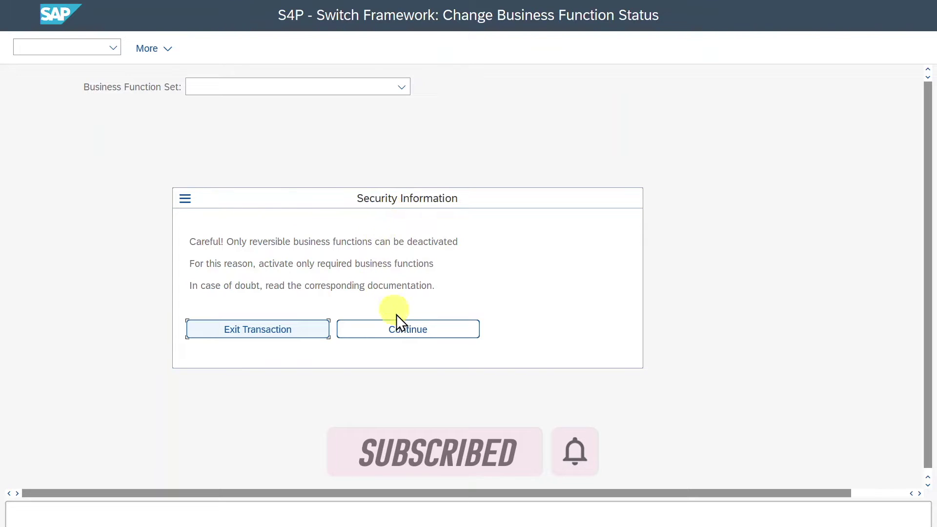
click(390, 328)
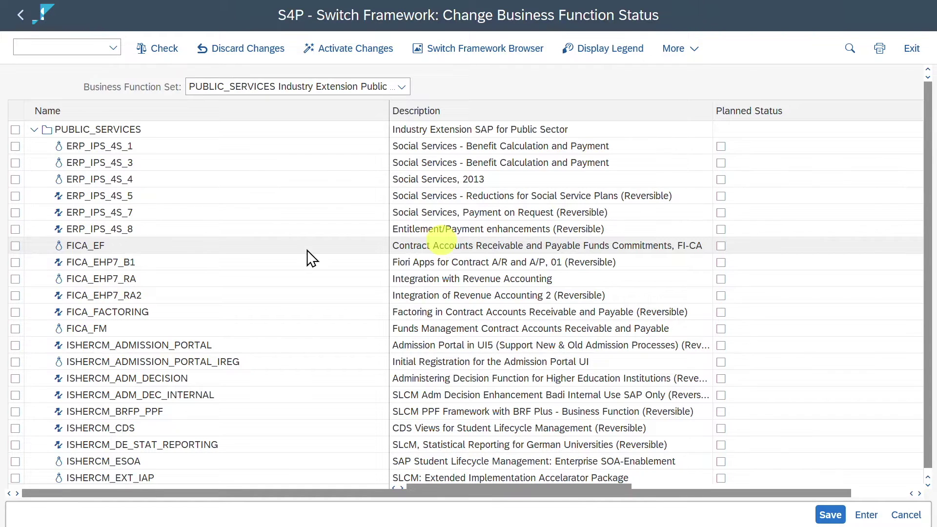
scroll(309, 255, down, 15)
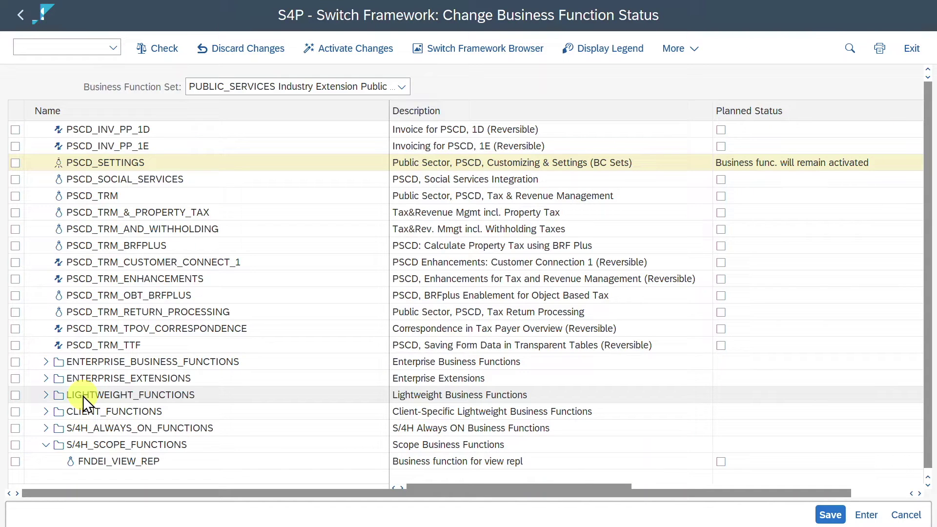
click(45, 395)
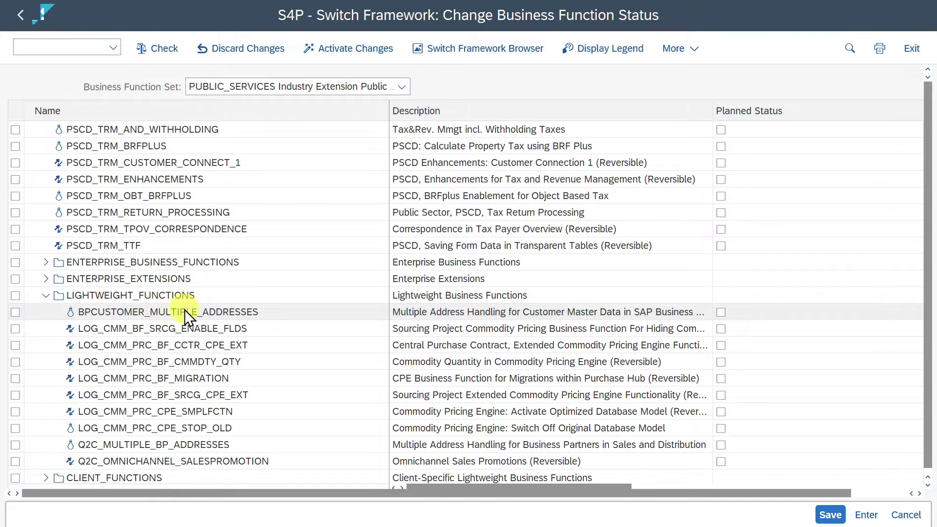
scroll(142, 396, down, 1)
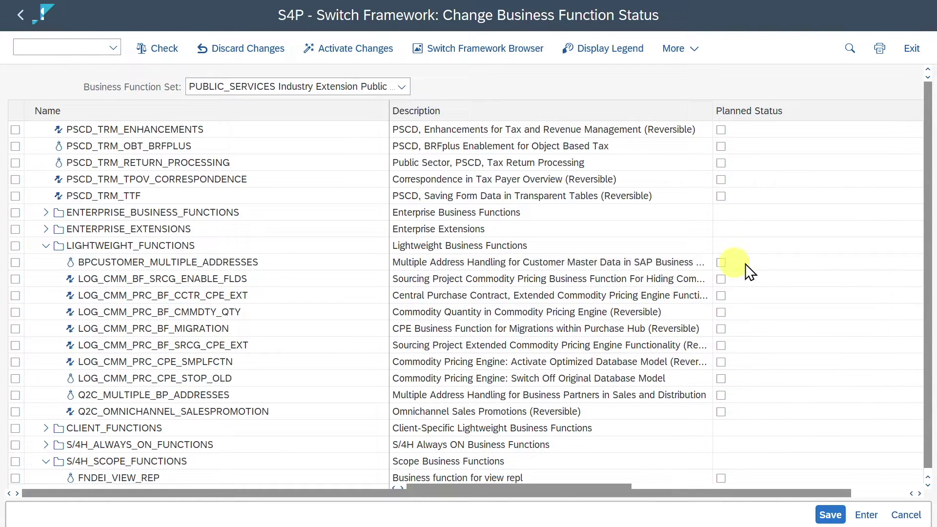
Step: Plan BPCUSTOMER_MULTIPLE_ADDRESSES and Q2C_MULTIPLE_BP_ADDRESSES and confirm Activate Changes to start the activation job
click(722, 263)
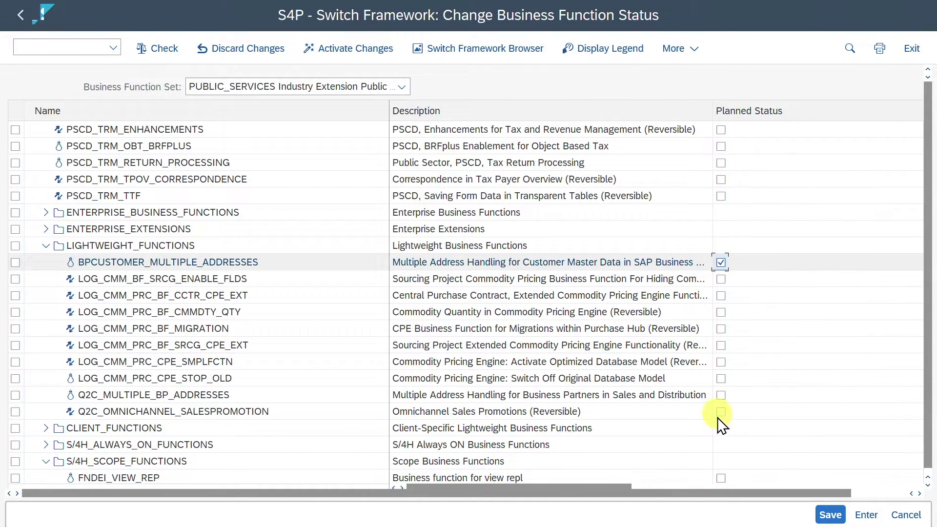
click(722, 396)
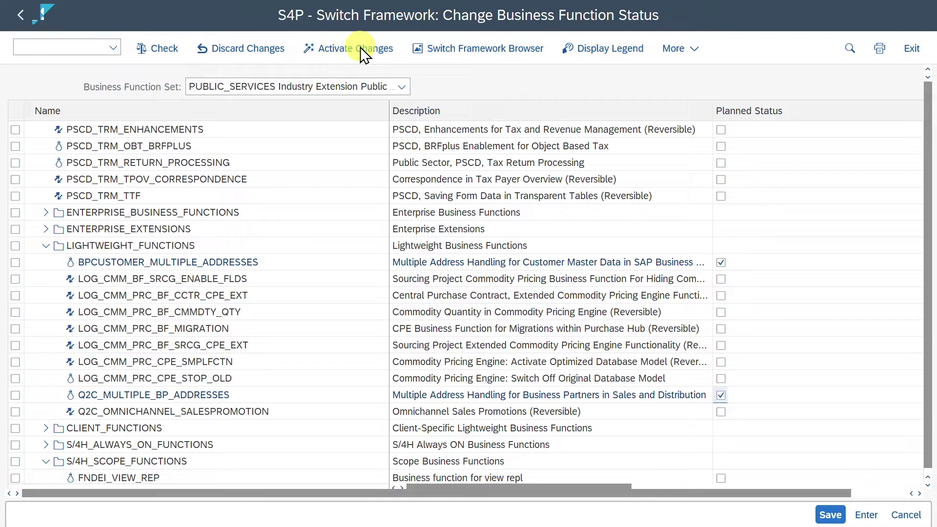
click(360, 47)
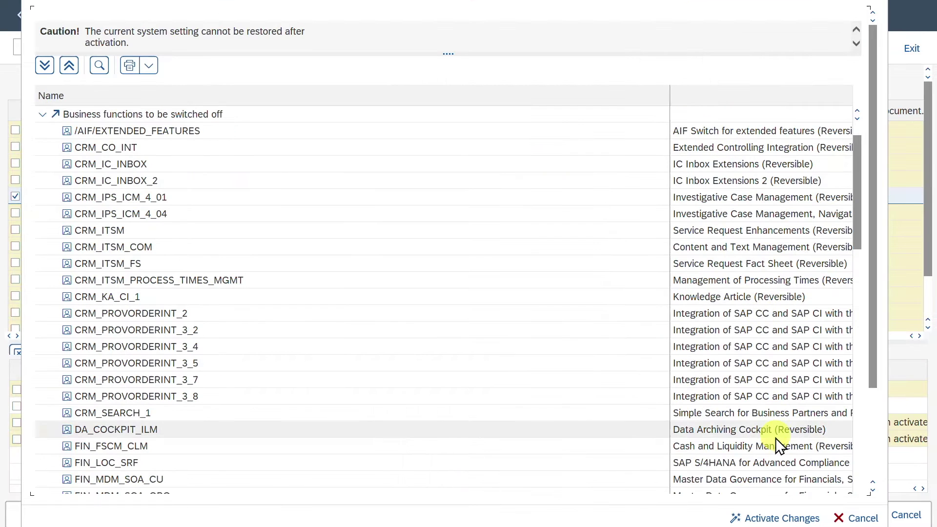
click(761, 519)
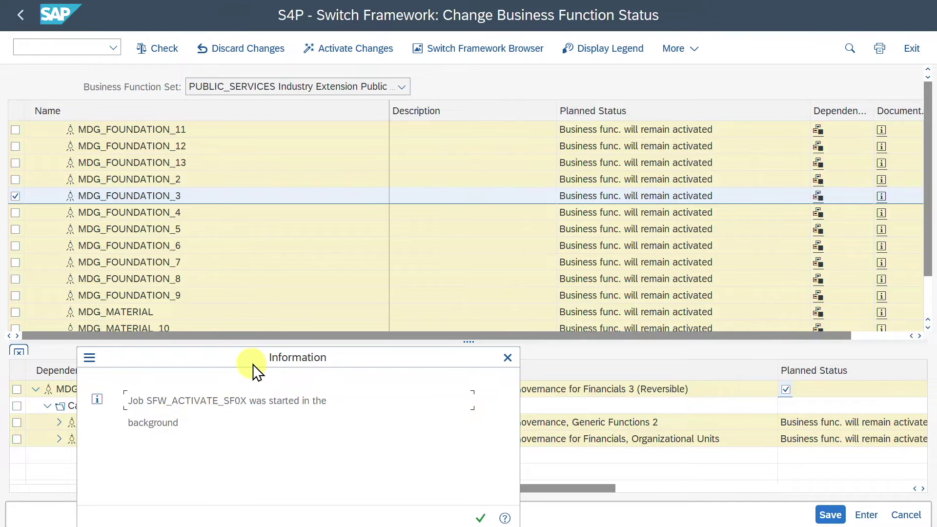
click(480, 518)
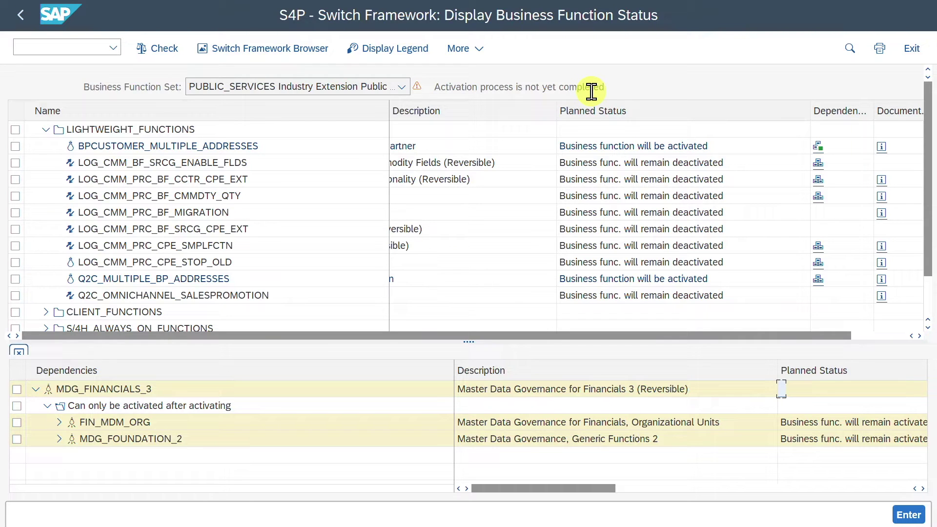
Step: Check in /NSFW_BROWSER that both multiple-address functions are switched on, then enter /nspro
click(90, 49)
text(/)
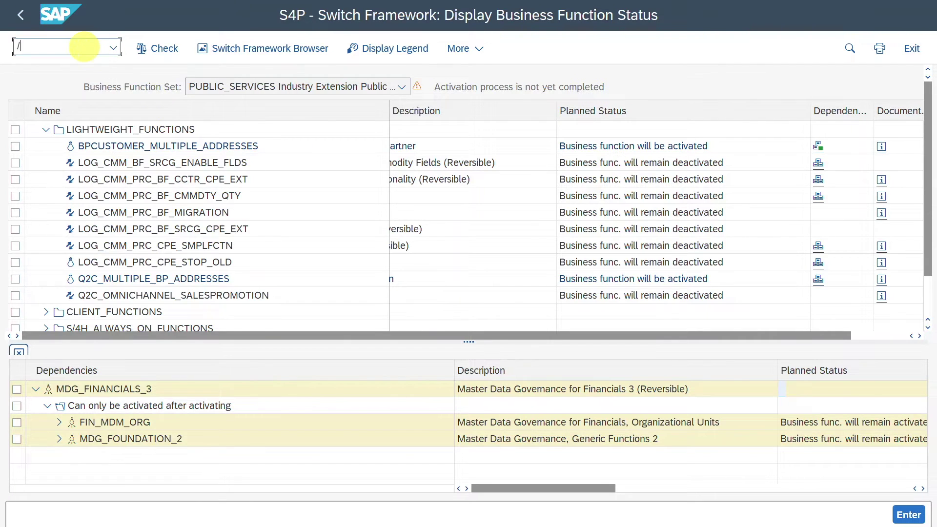
text(NSFW_BROWSER)
key(Return)
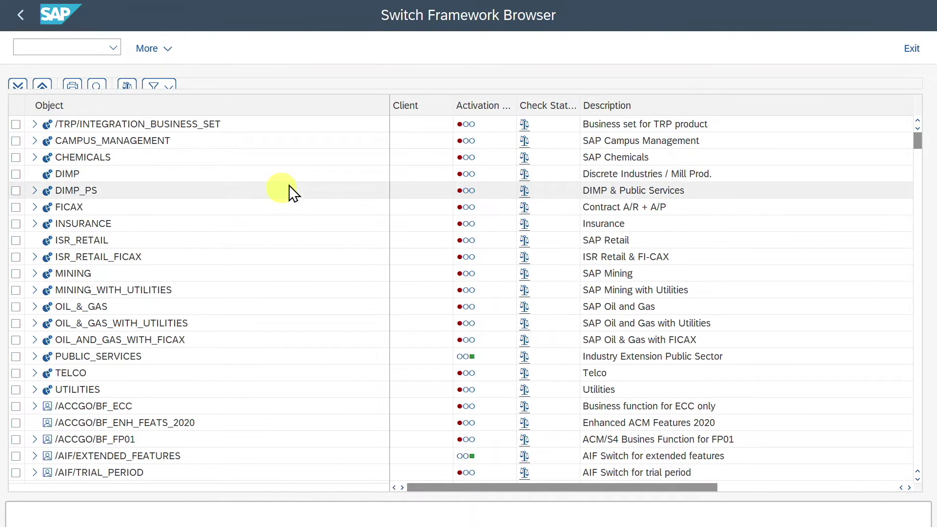
scroll(146, 363, down, 5)
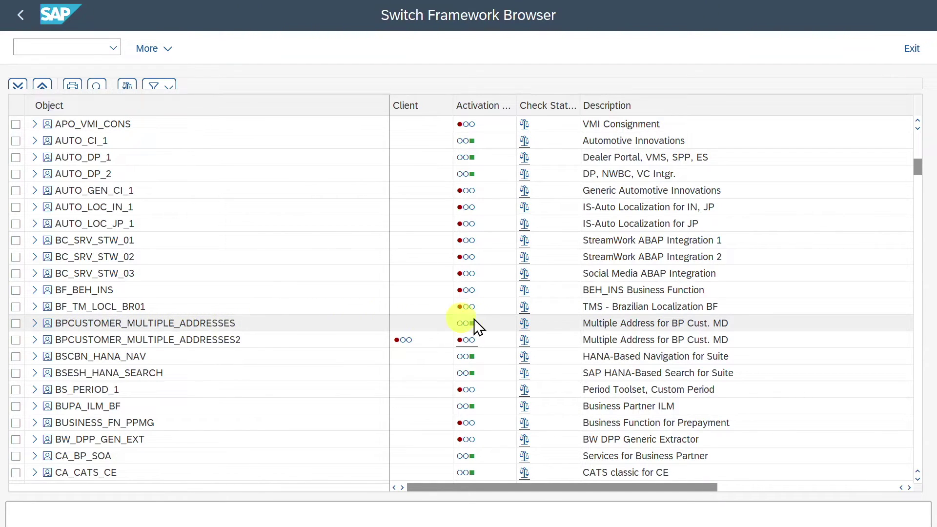
mouse_move(473, 320)
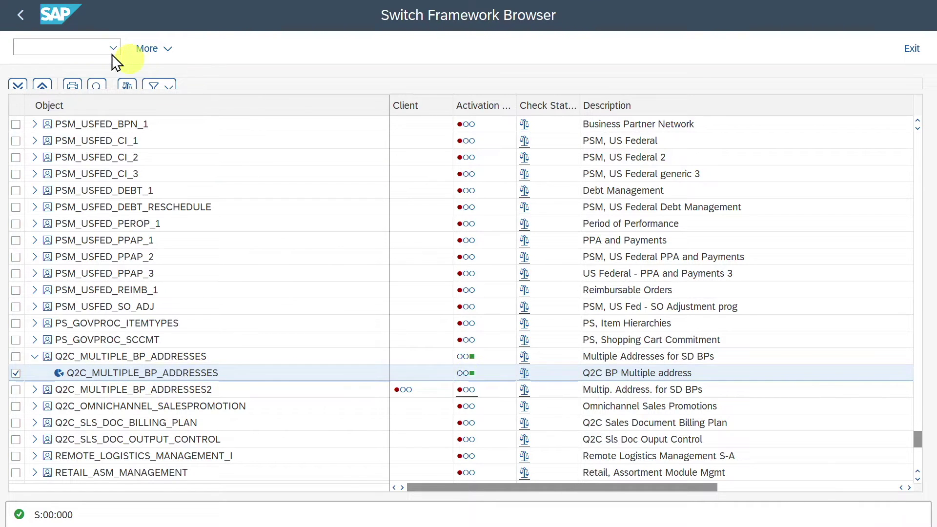
click(94, 49)
text(/)
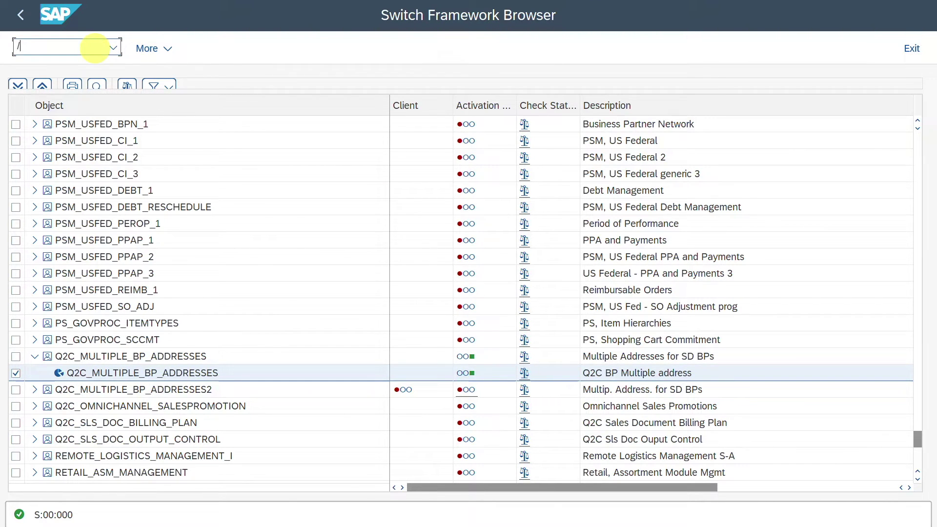
text(nspro)
Step: In the SAP Reference IMG, go to Cross-Application Components > SAP Business Partner > Activation Switch for Functions
key(Return)
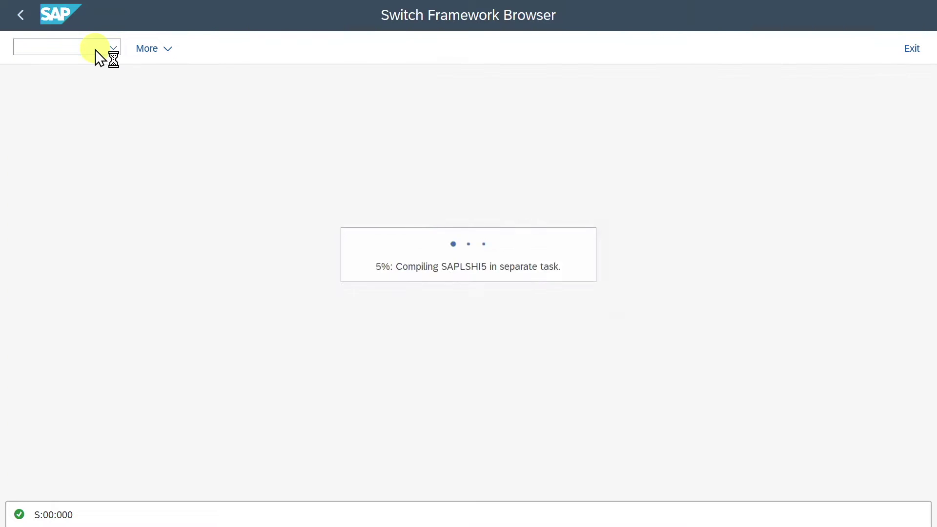
click(204, 47)
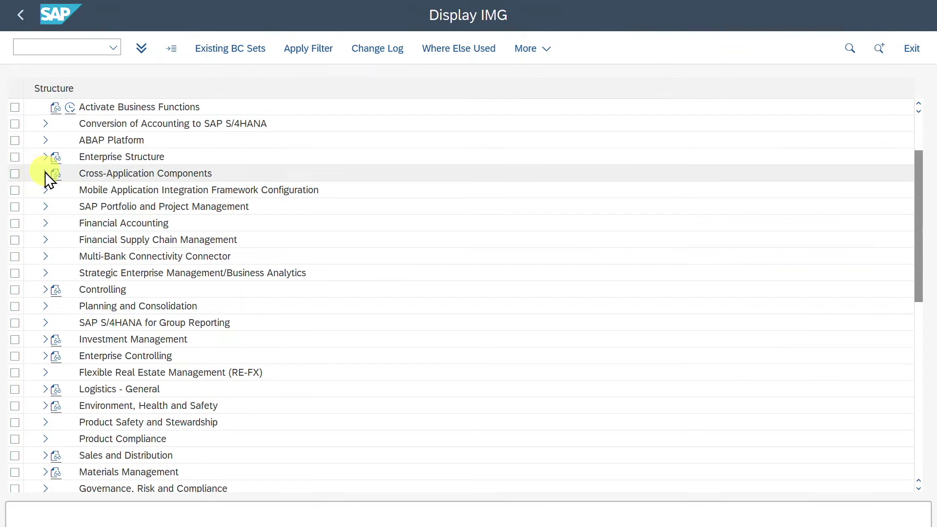
click(46, 174)
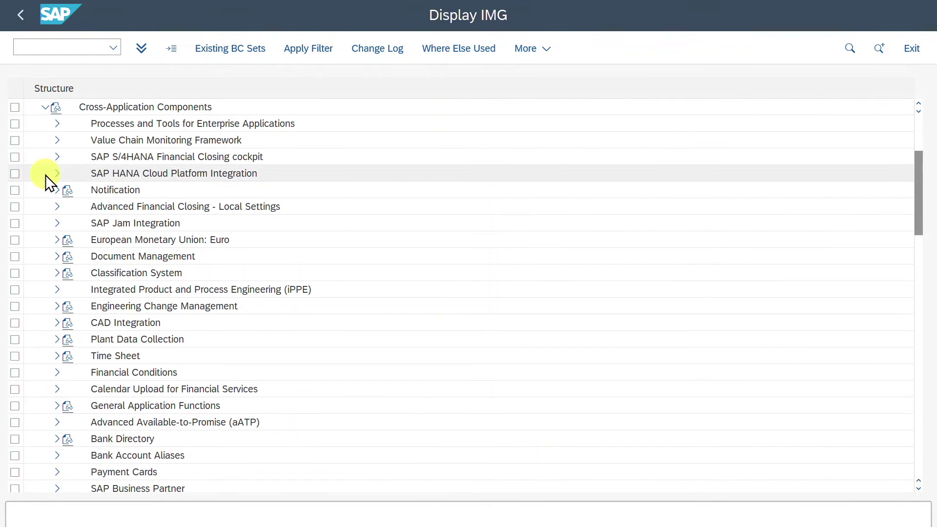
scroll(48, 181, down, 1)
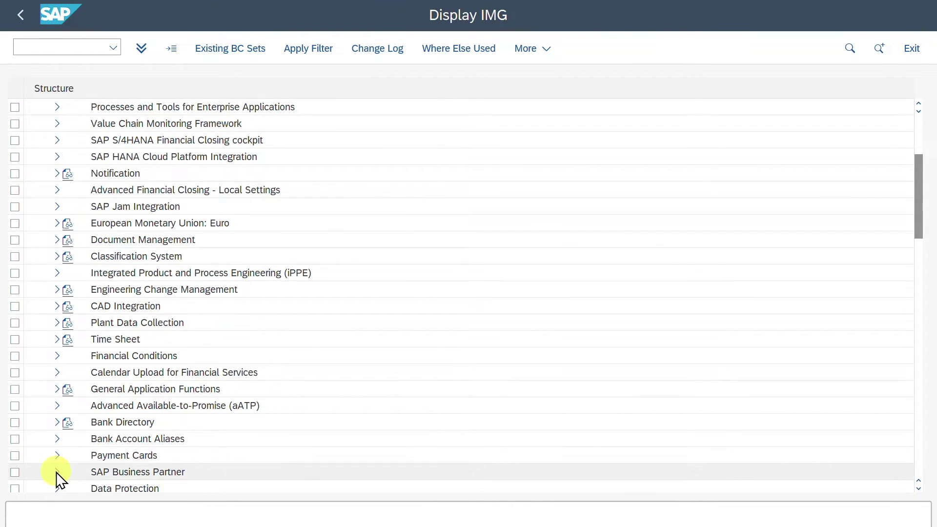
click(57, 471)
scroll(145, 273, down, 1)
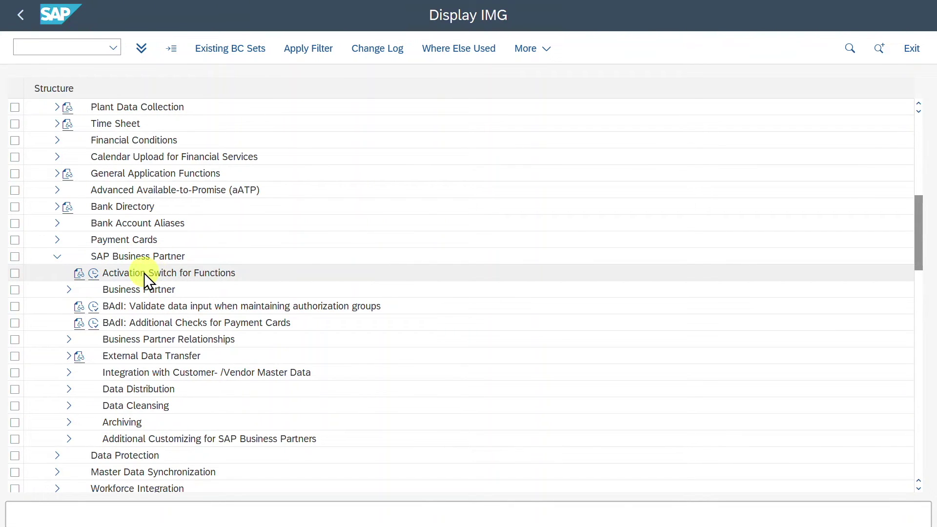
click(94, 274)
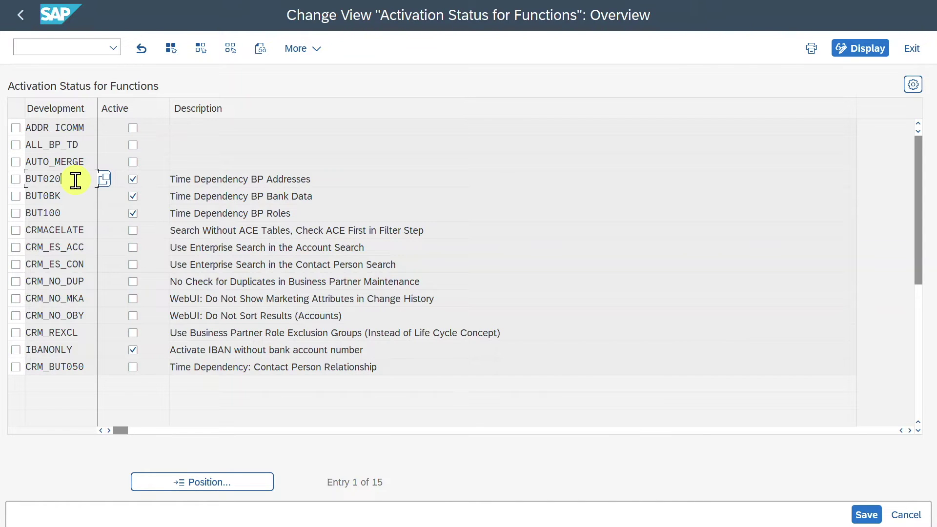
Step: Mark BUT020 Time Dependency BP Addresses as active and save the activation switches
drag(75, 180, 20, 183)
click(74, 181)
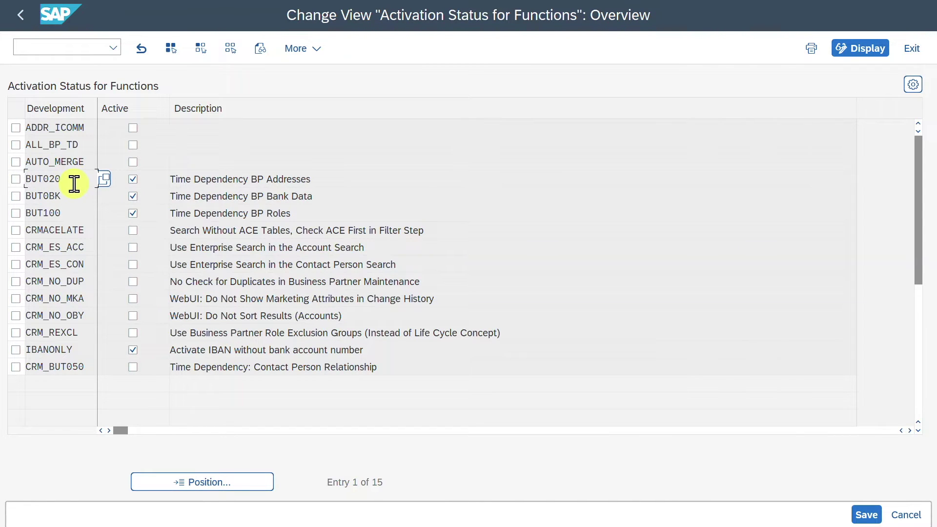
click(134, 179)
drag(342, 181, 177, 181)
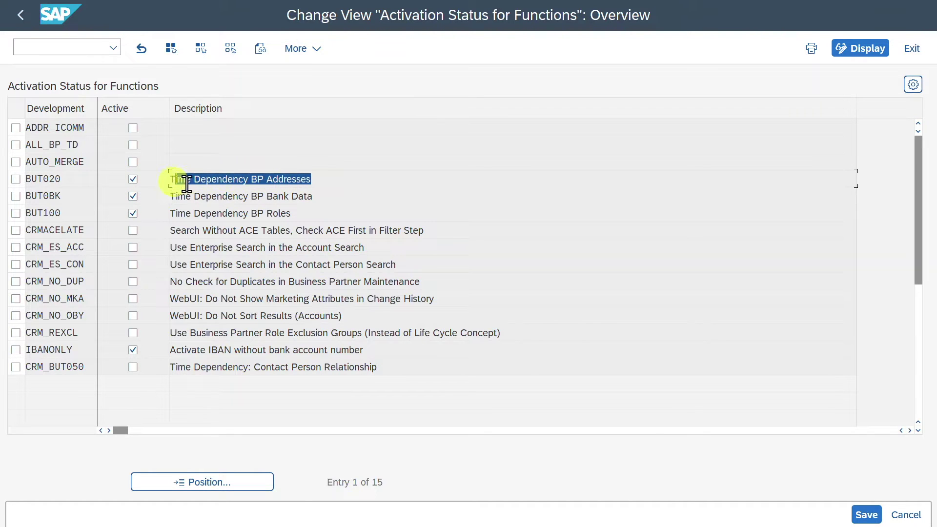
click(335, 181)
key(Return)
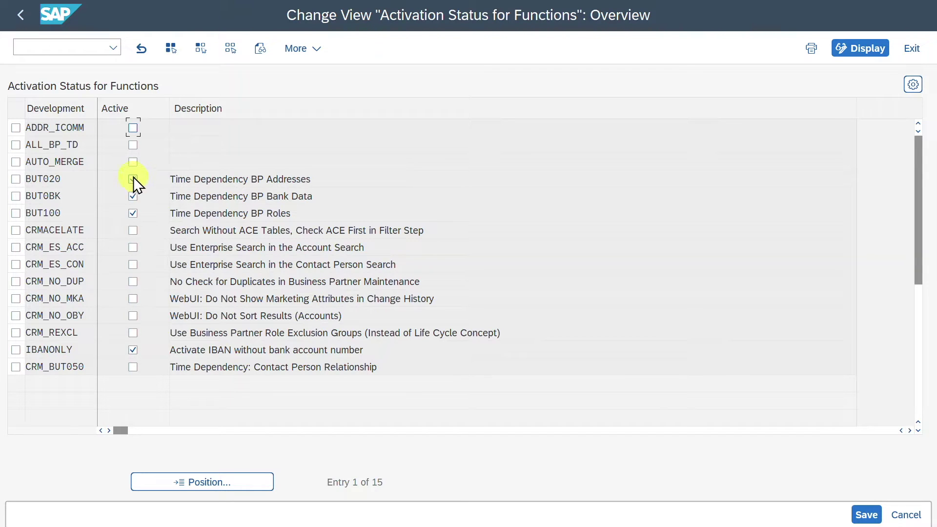
click(866, 515)
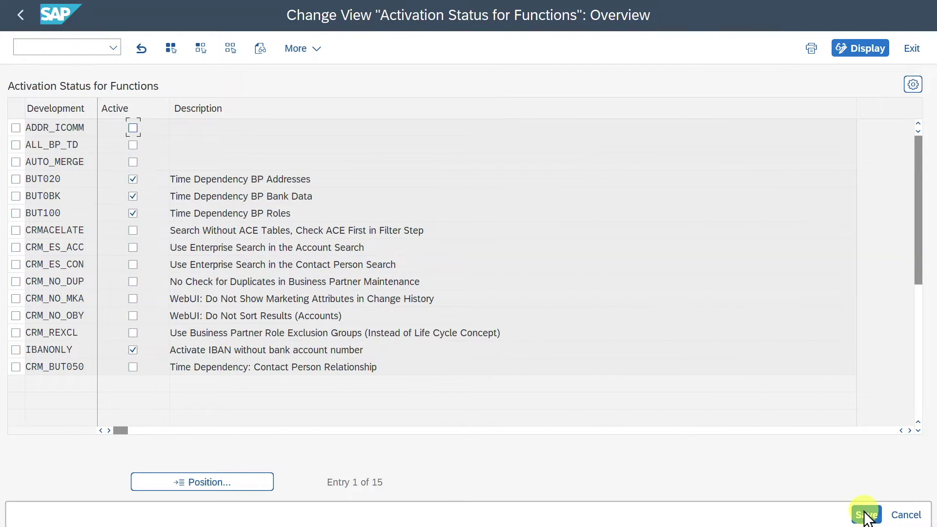
Step: Open Business Partner > Basic Settings > Address Determination > Define Transactions
click(31, 21)
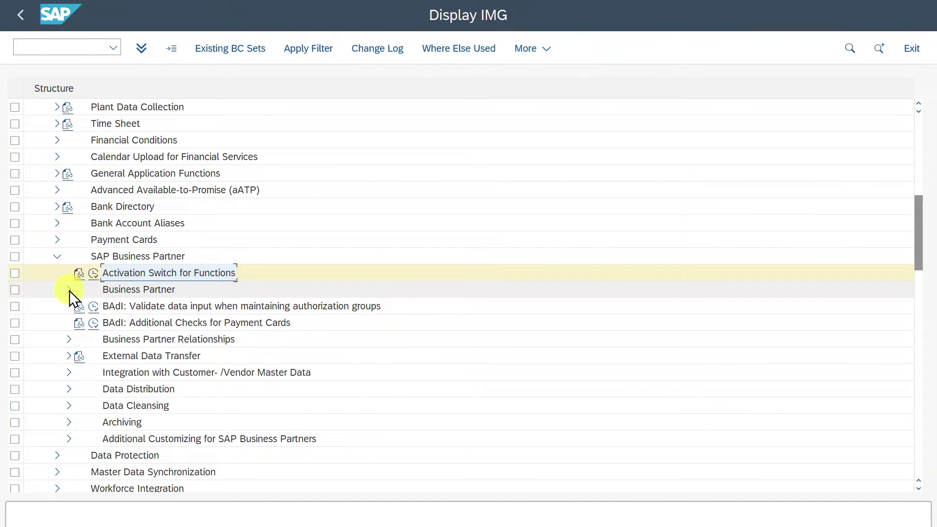
click(69, 291)
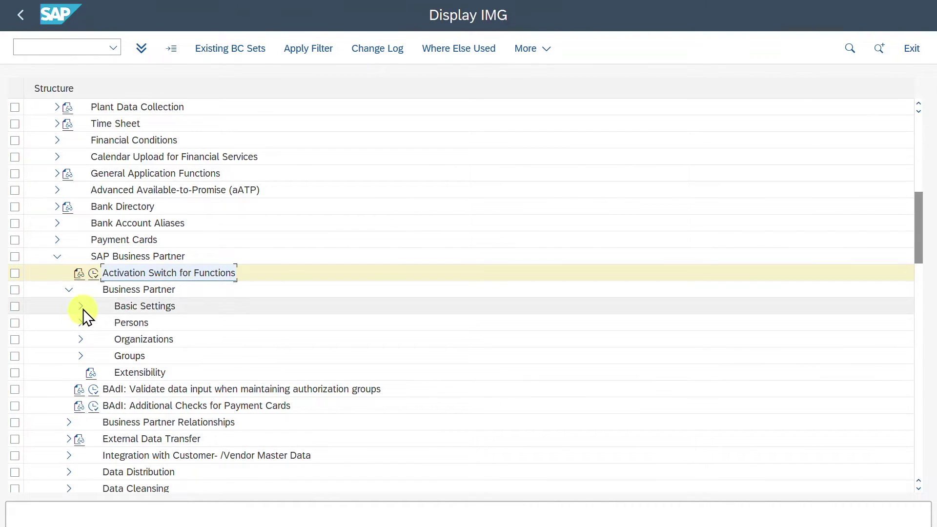
click(80, 305)
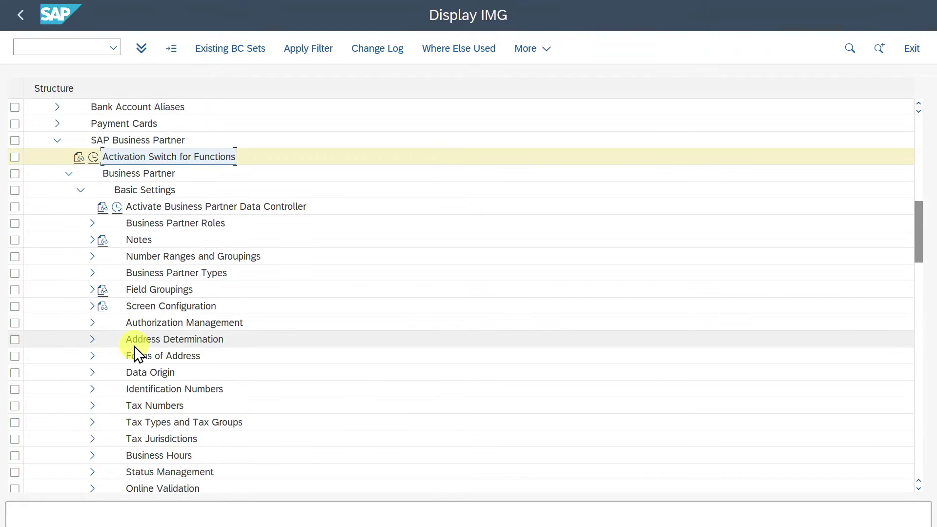
click(92, 339)
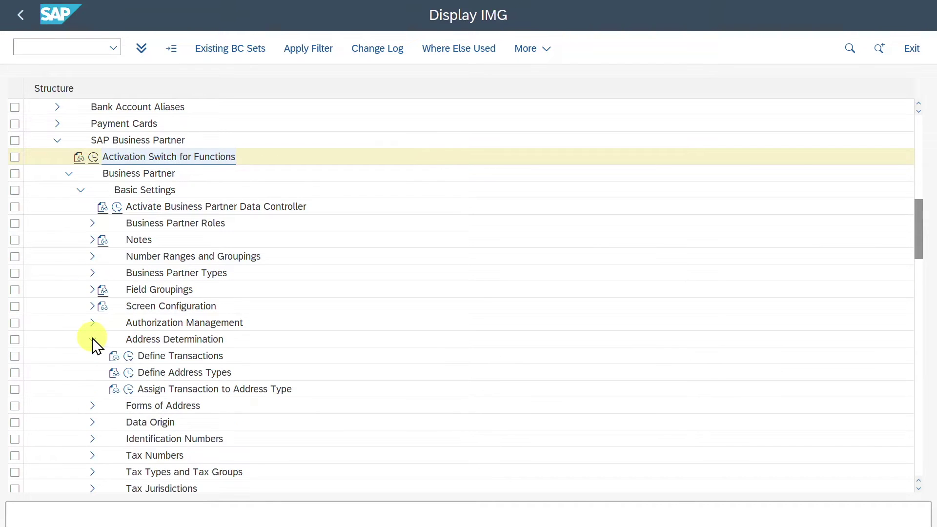
click(128, 353)
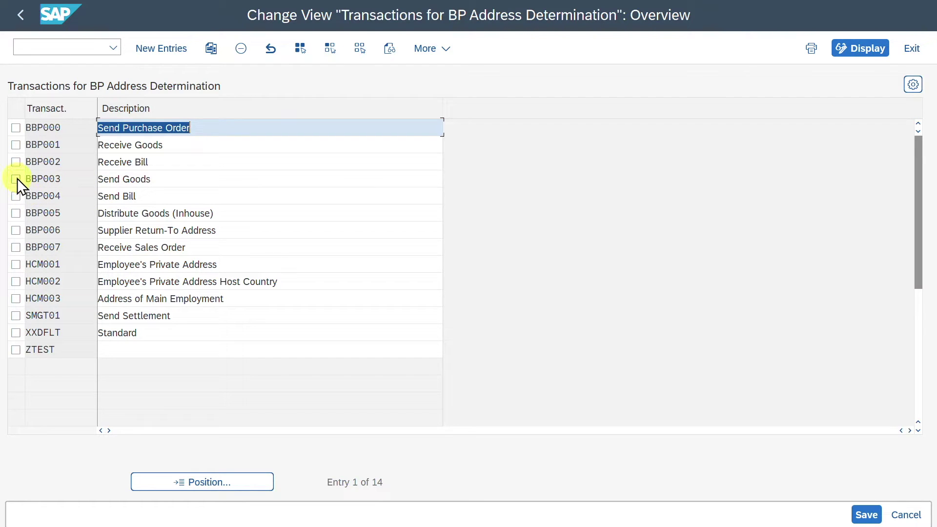
Step: Select BBP003, BBP004, BBP006, BBP007 and XXDFLT, then cancel out of an empty New Entries screen
double_click(43, 177)
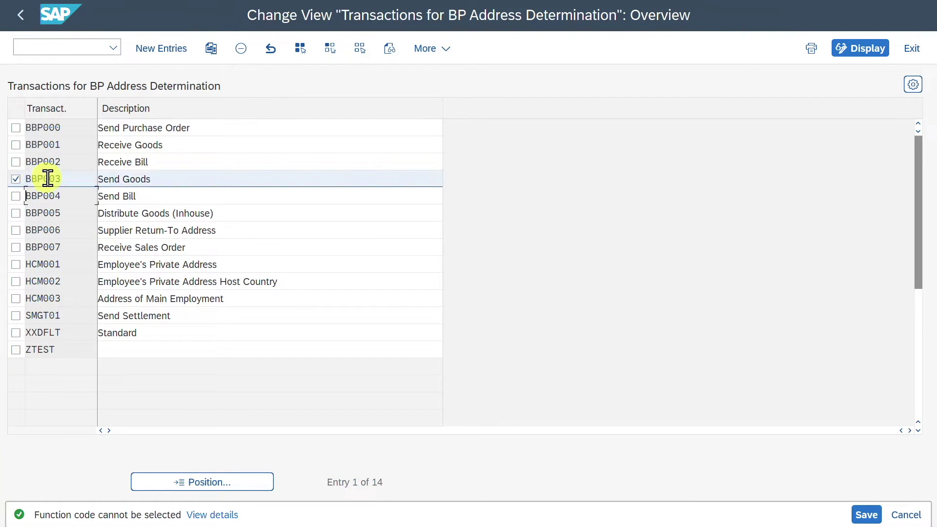
click(16, 195)
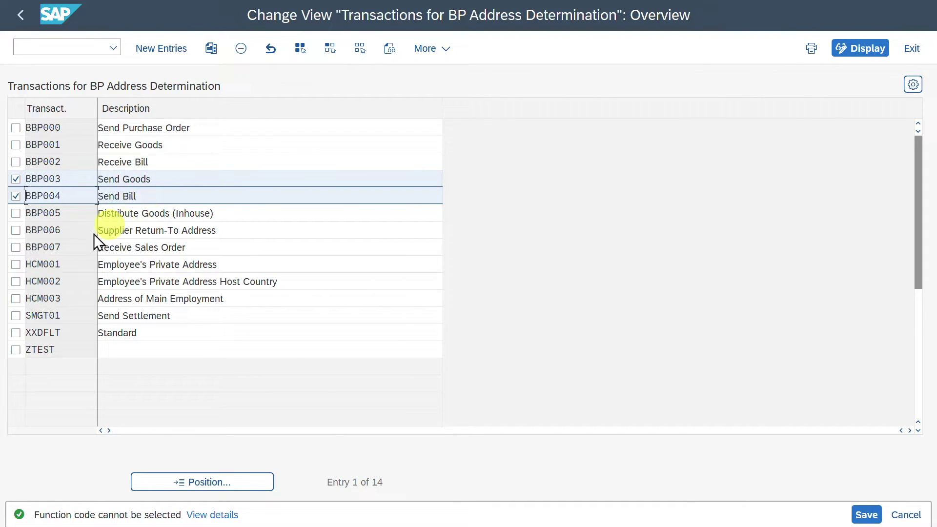
click(16, 230)
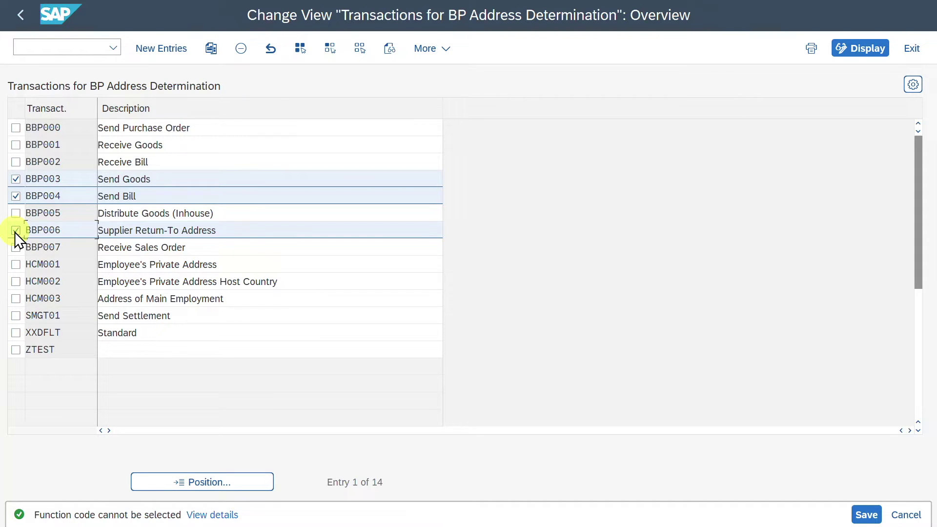
click(16, 248)
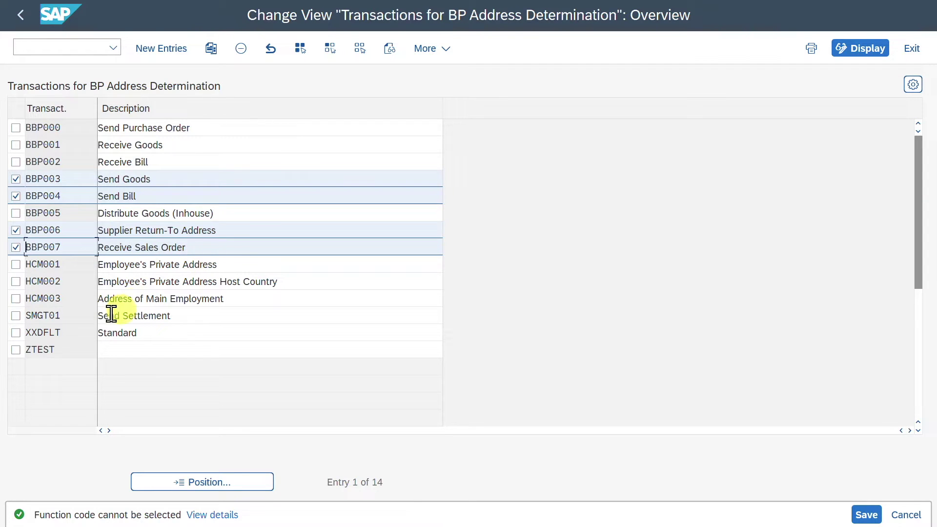
click(17, 333)
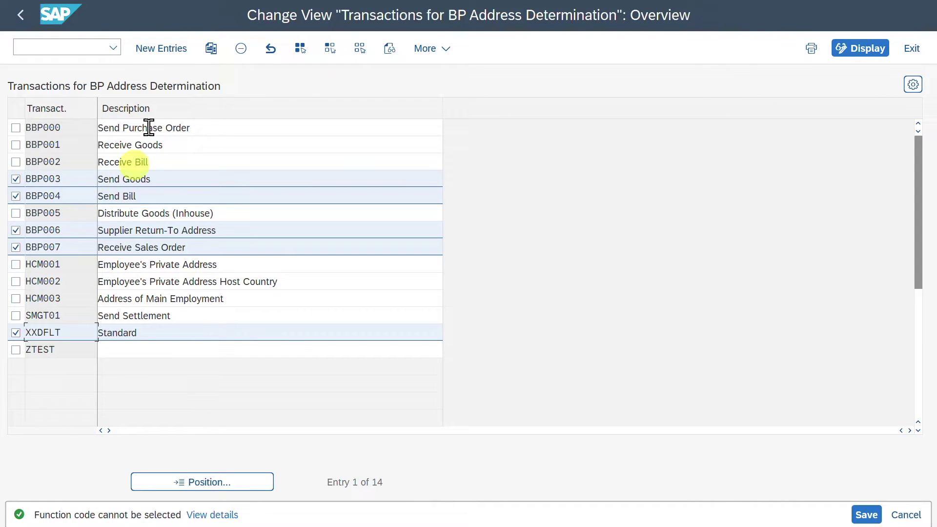
click(176, 51)
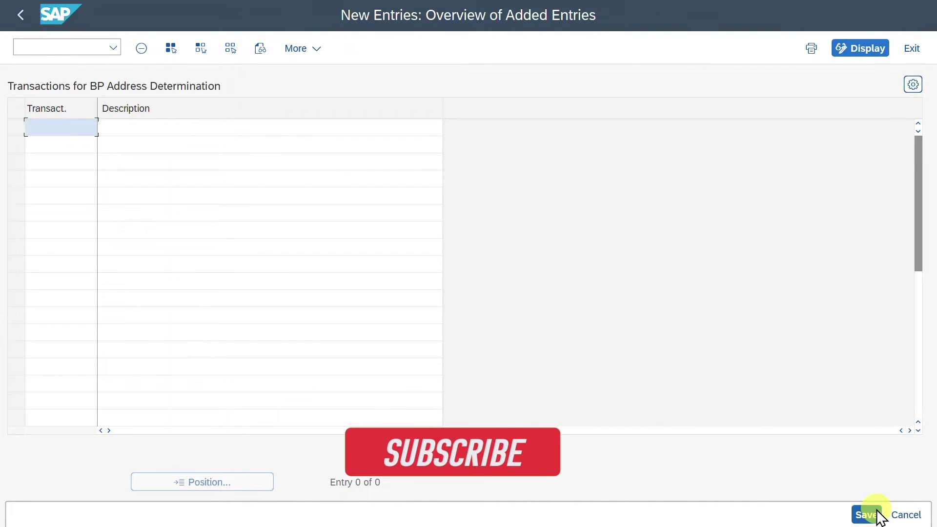
click(905, 515)
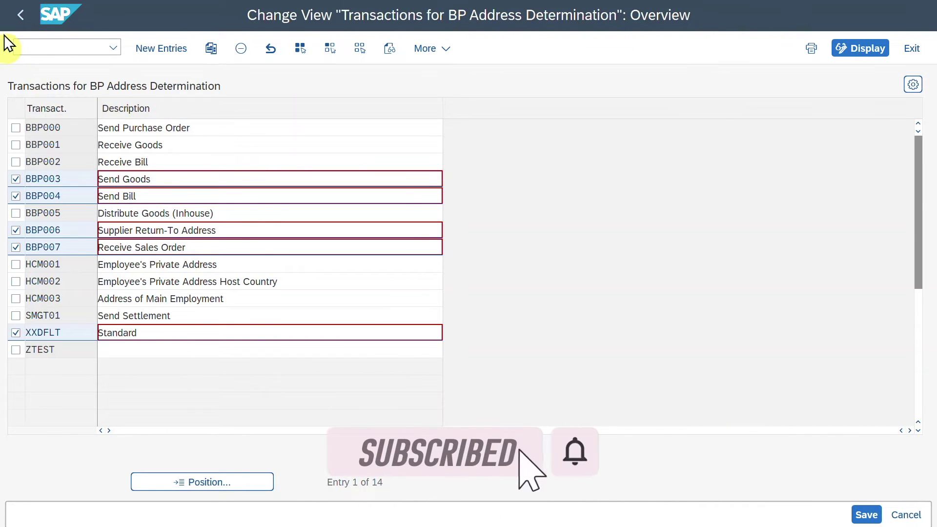
Step: Open Define Address Types, mark BILL_TO, RETURN_TO, SHIP_FROM and XXDEFAULT, then return to the IMG tree
click(20, 15)
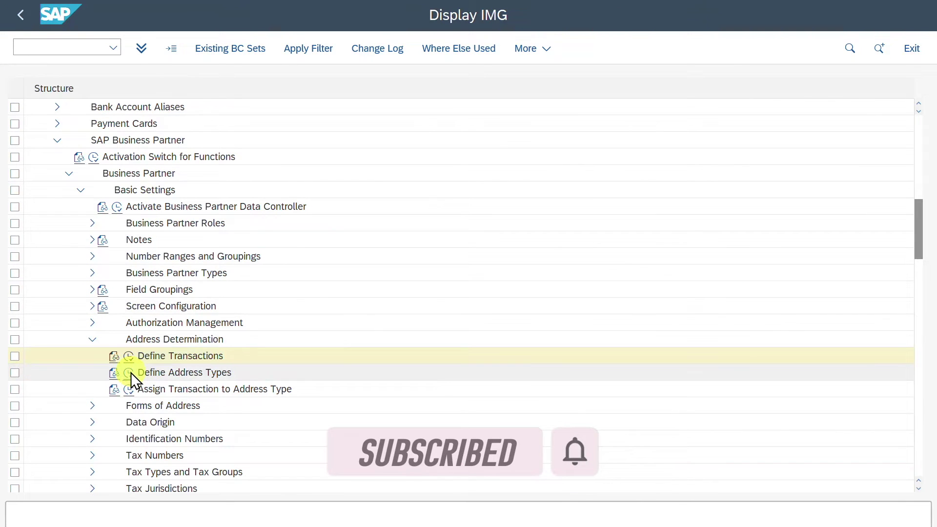
click(129, 373)
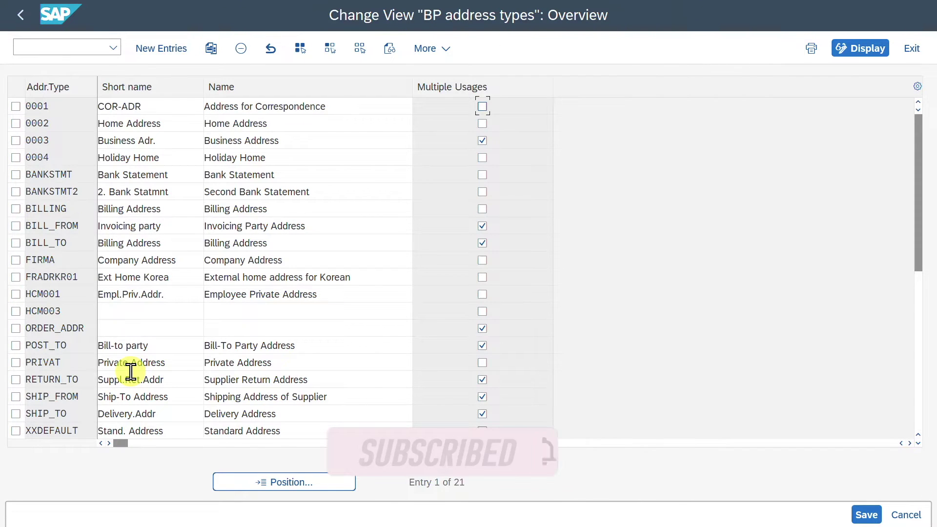
click(16, 243)
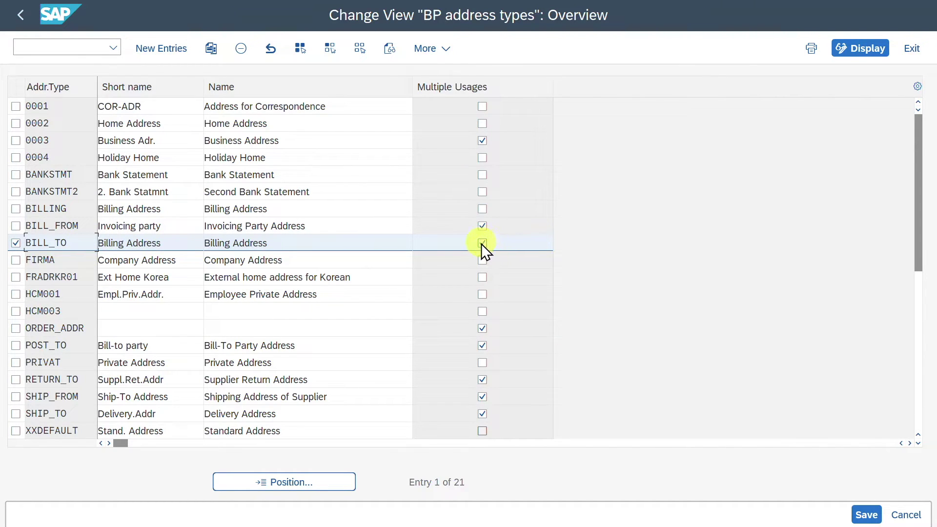
click(13, 379)
click(16, 398)
click(17, 429)
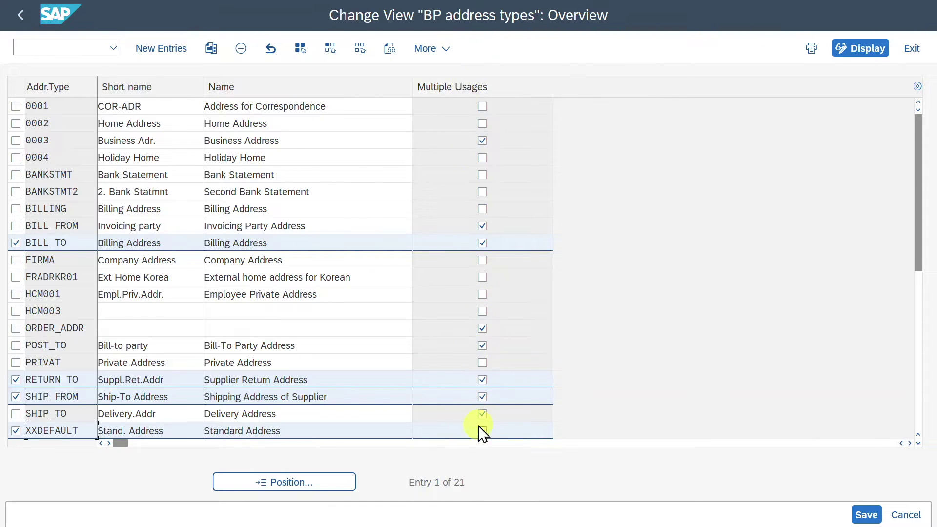
click(21, 13)
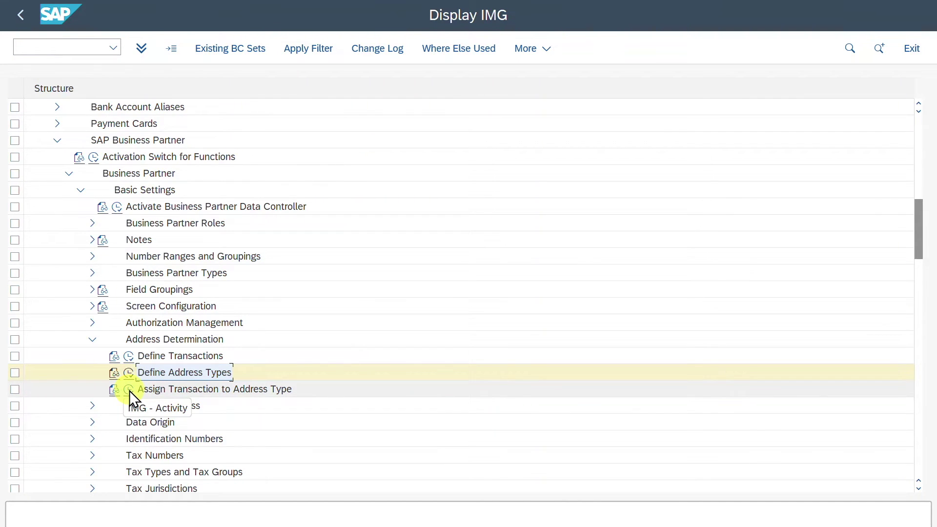
Step: Open Assign Transaction to Address Type and mark rows BBP003, BBP004, BBP006 and XXDFLT
click(129, 389)
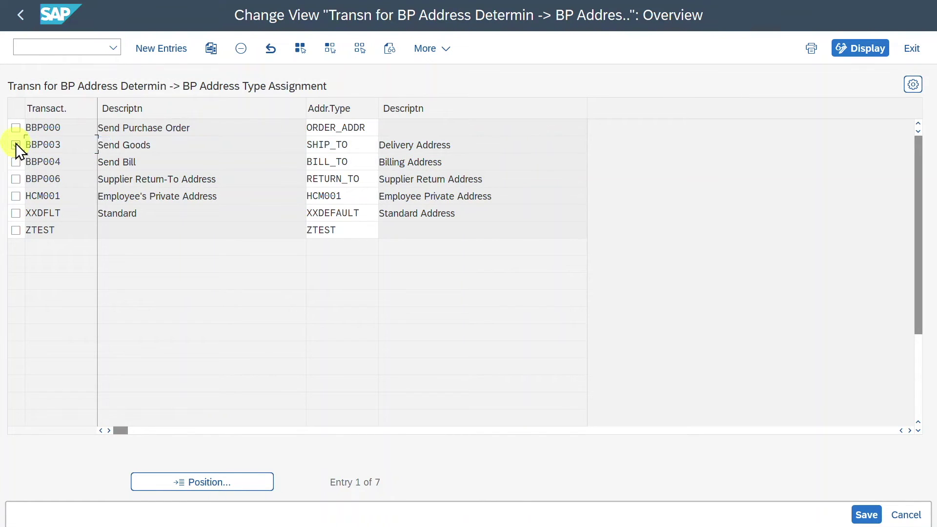
click(15, 143)
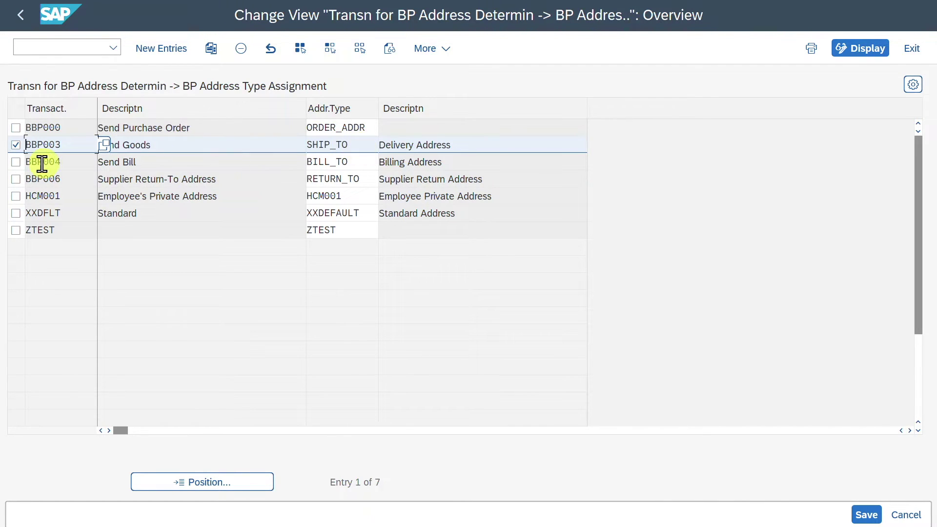
click(16, 162)
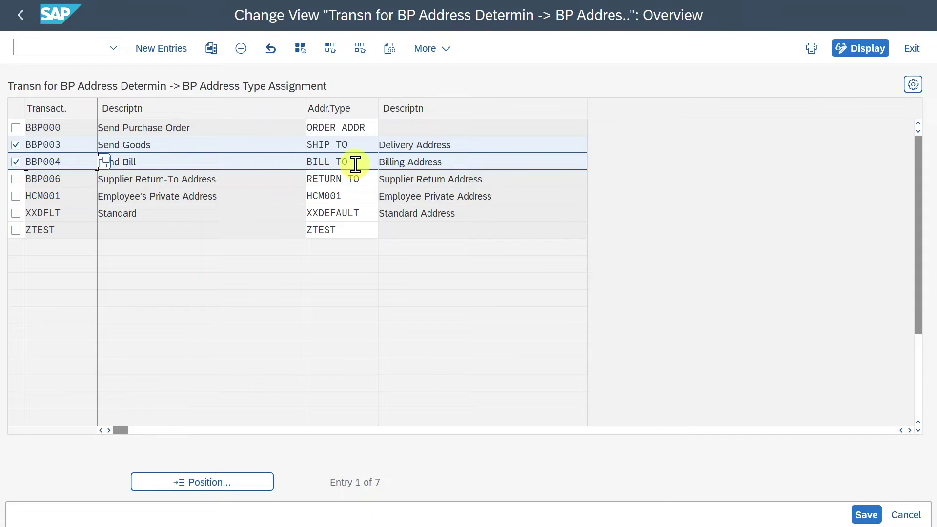
click(17, 180)
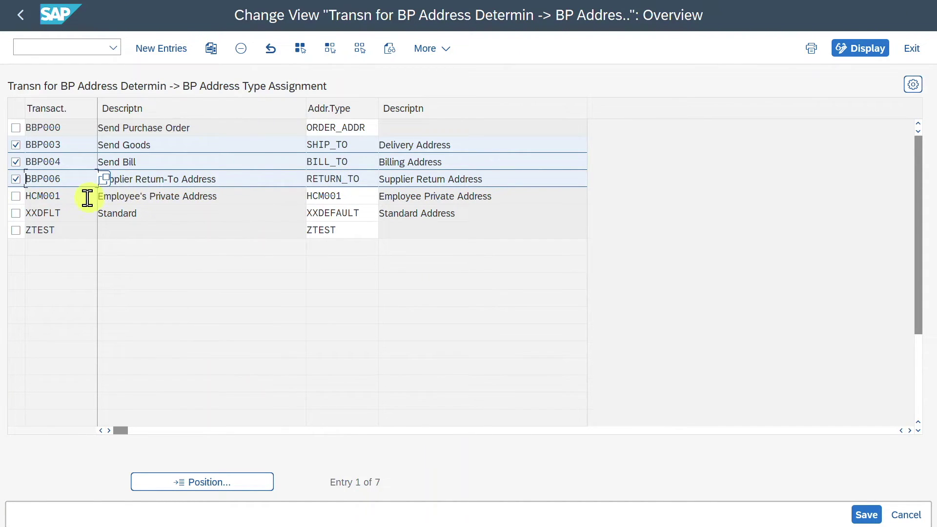
click(16, 213)
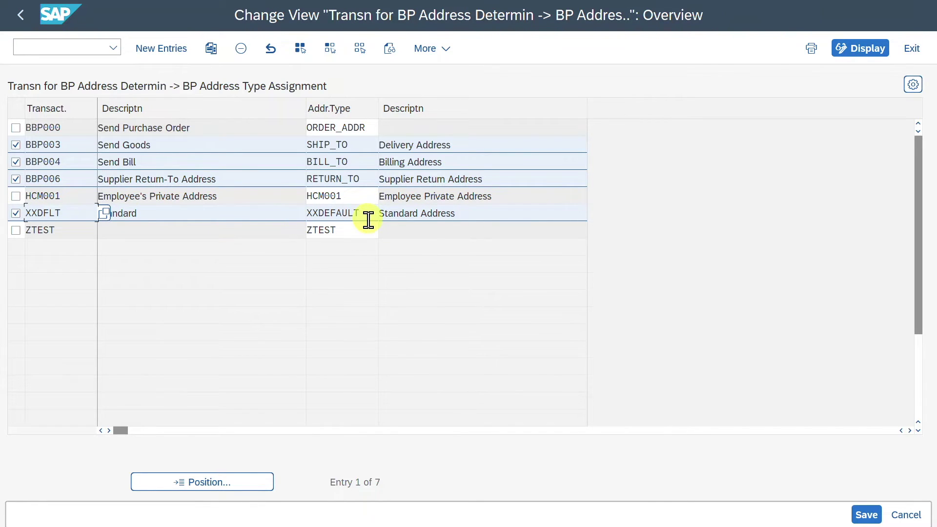
click(80, 43)
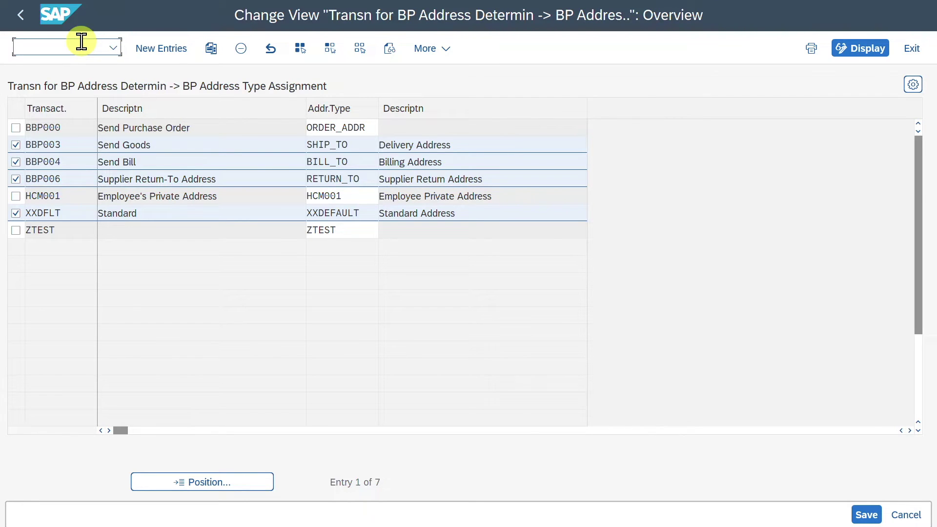
Step: Open table view V_TPAR_SD for editing through /NSM30
text(/NSM30)
key(Return)
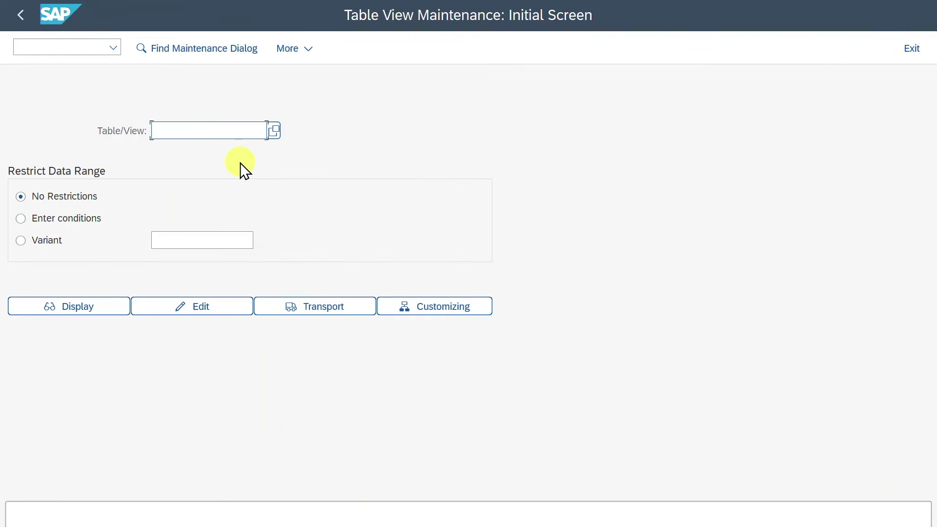
text(V_TPAR_SD)
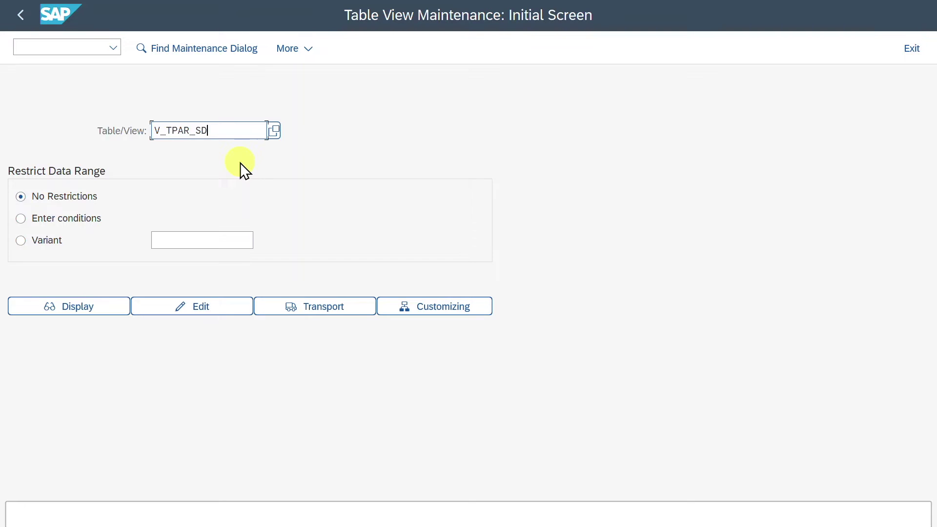
click(215, 302)
scroll(174, 256, down, 20)
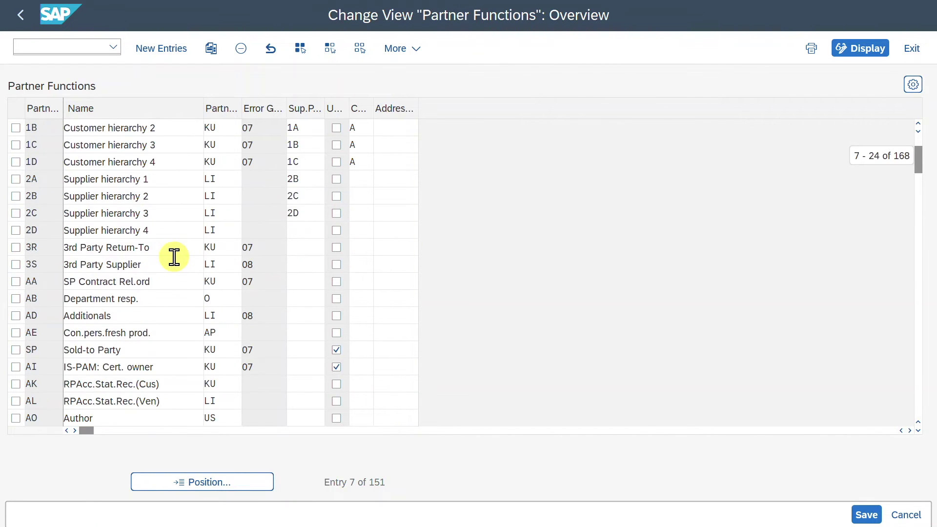
Step: Mark Bill-to Party and widen the Address Determination column to check its BBP004 value
click(14, 216)
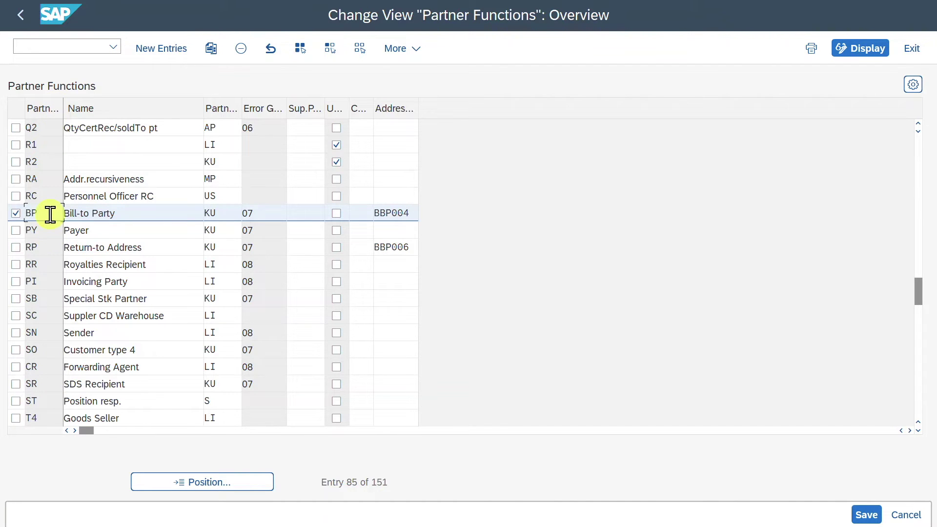
drag(418, 110, 521, 110)
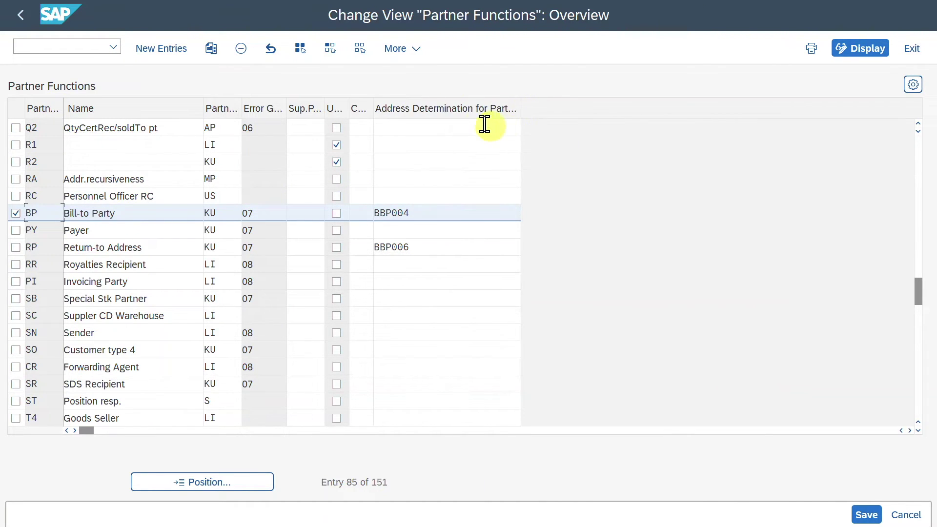
double_click(521, 110)
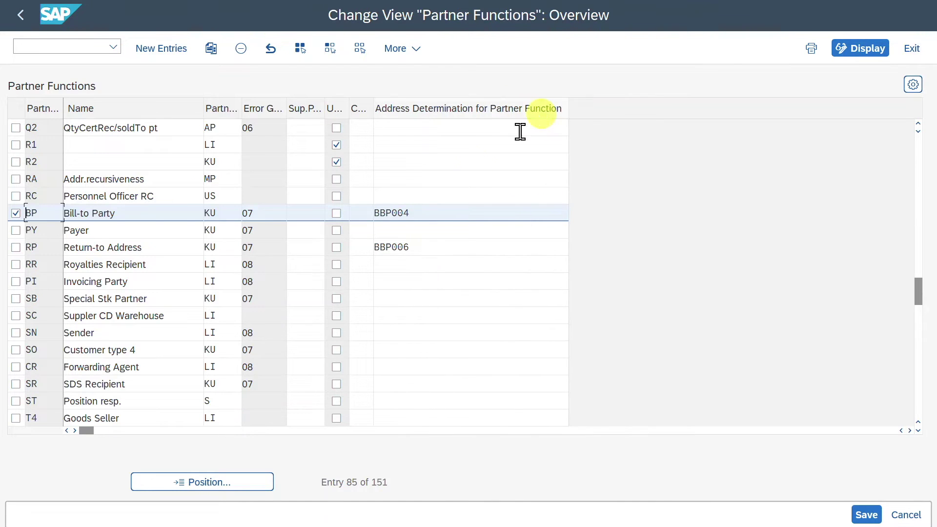
click(416, 213)
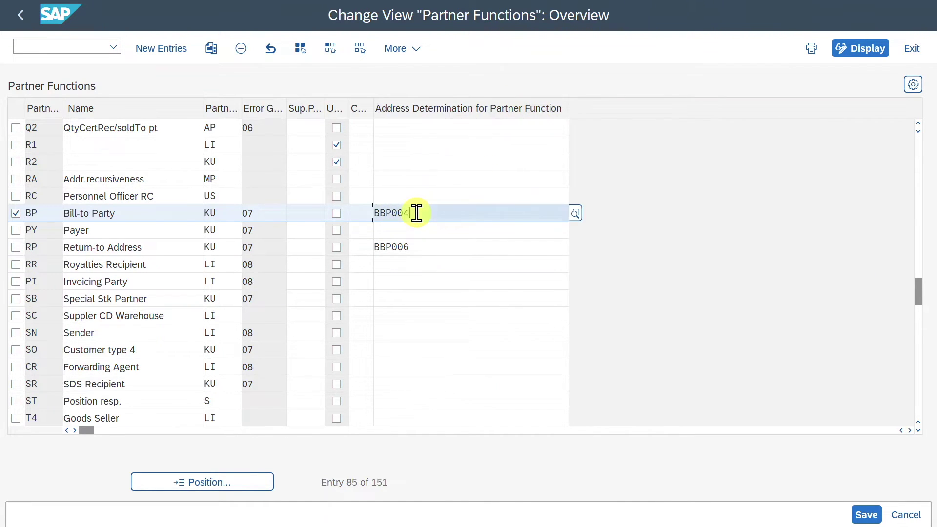
double_click(417, 213)
click(418, 215)
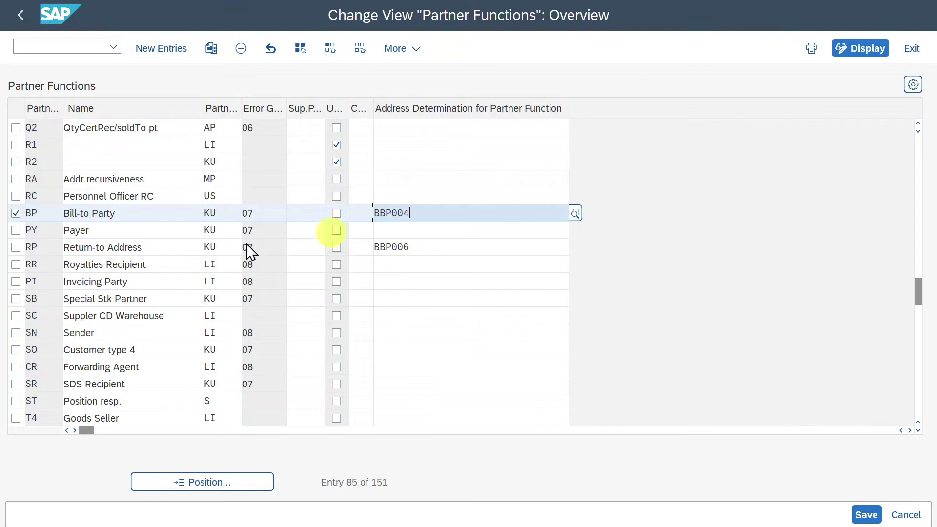
Step: Mark the Return-to and Ship-to Party rows, confirming Ship-to uses BBP003 unchanged
click(15, 247)
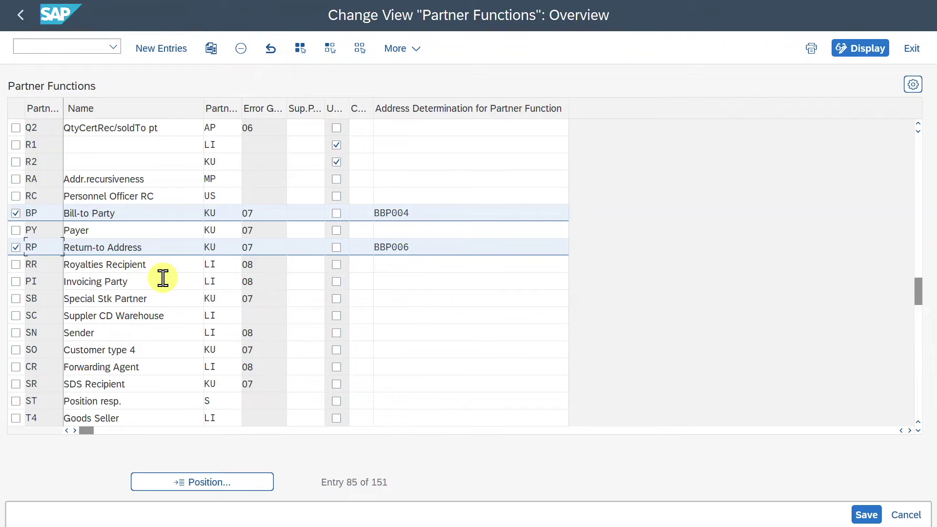
scroll(163, 278, down, 15)
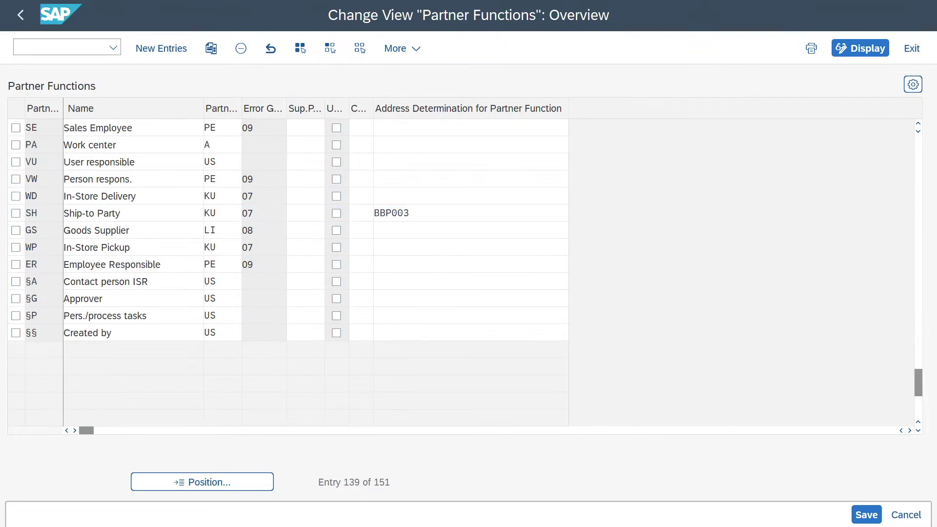
click(15, 215)
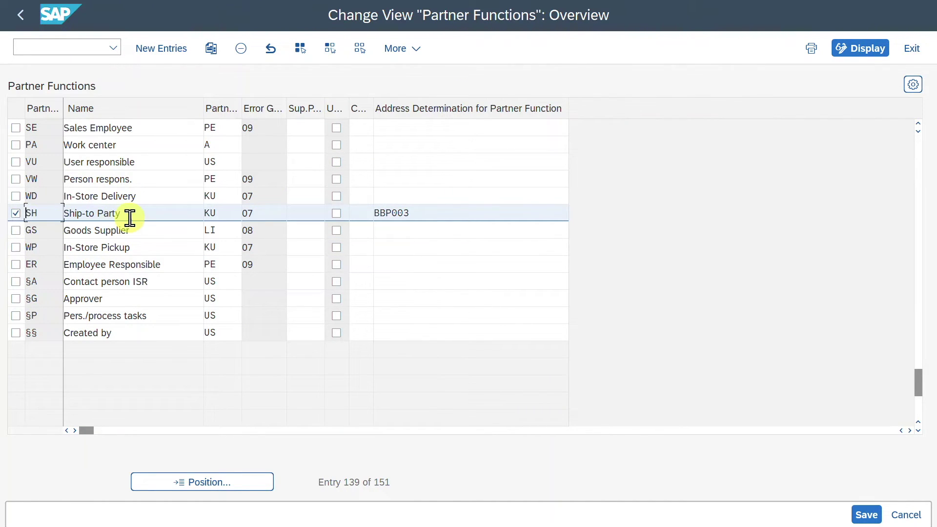
click(432, 215)
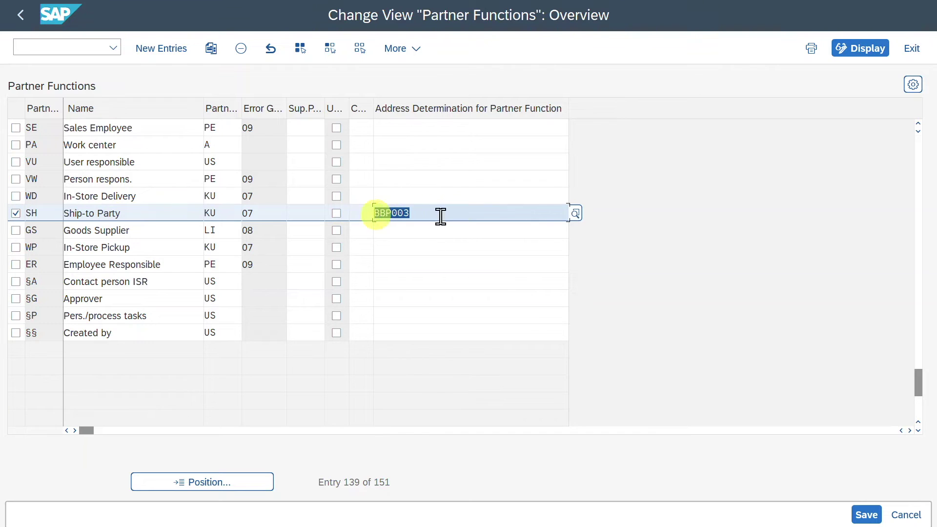
click(467, 209)
click(88, 63)
click(77, 50)
text(/NSPRO)
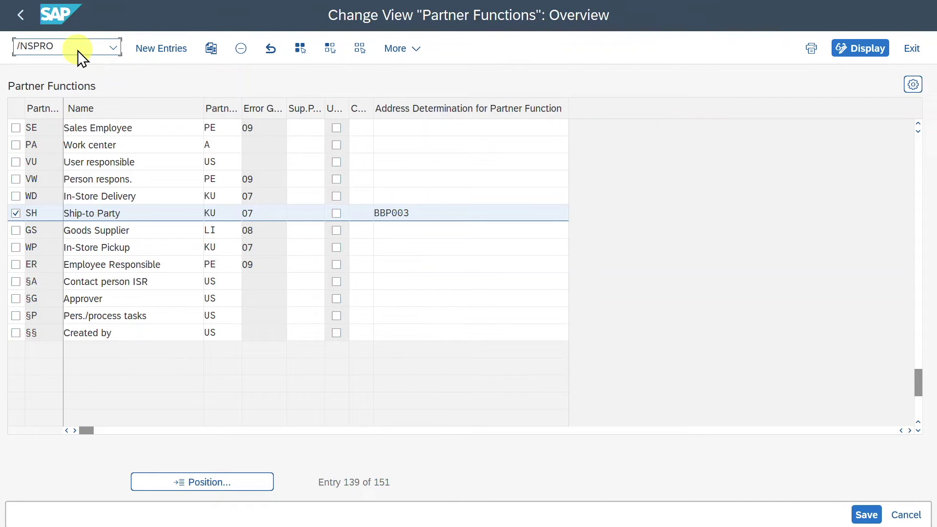
Step: In the SAP Reference IMG, open Partner Determination for the Sales Order procedure's partner functions
key(Return)
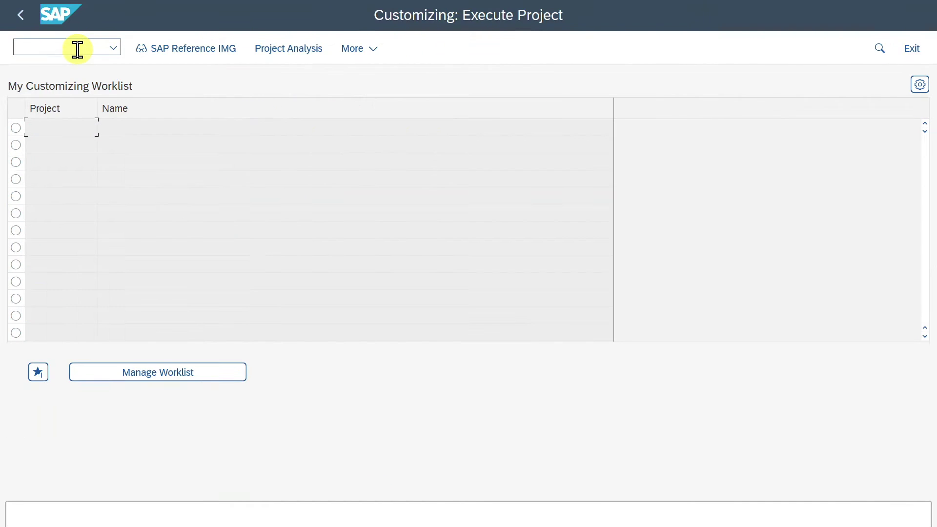
click(193, 55)
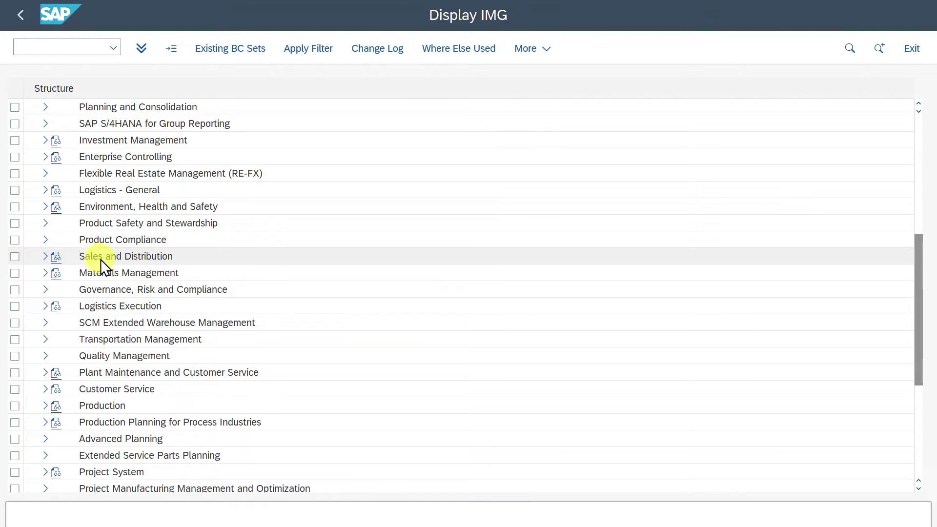
click(45, 256)
click(57, 288)
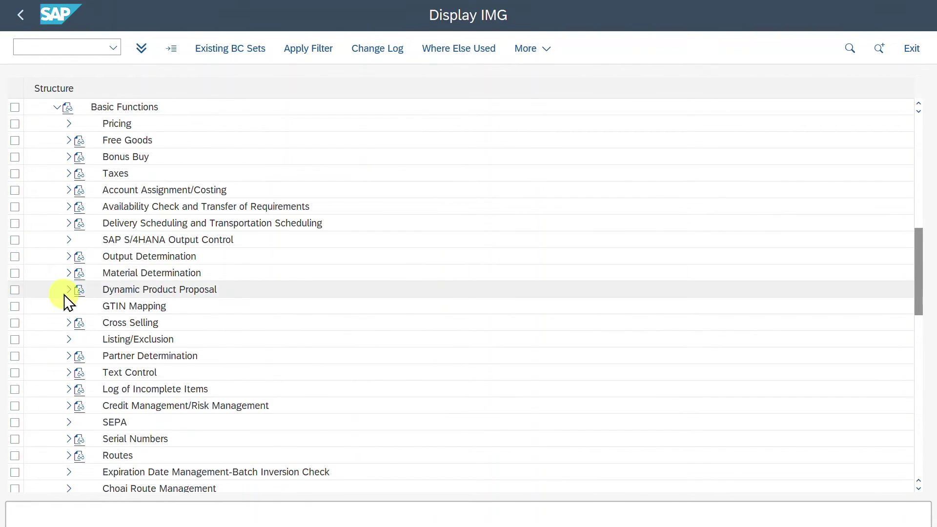
click(67, 357)
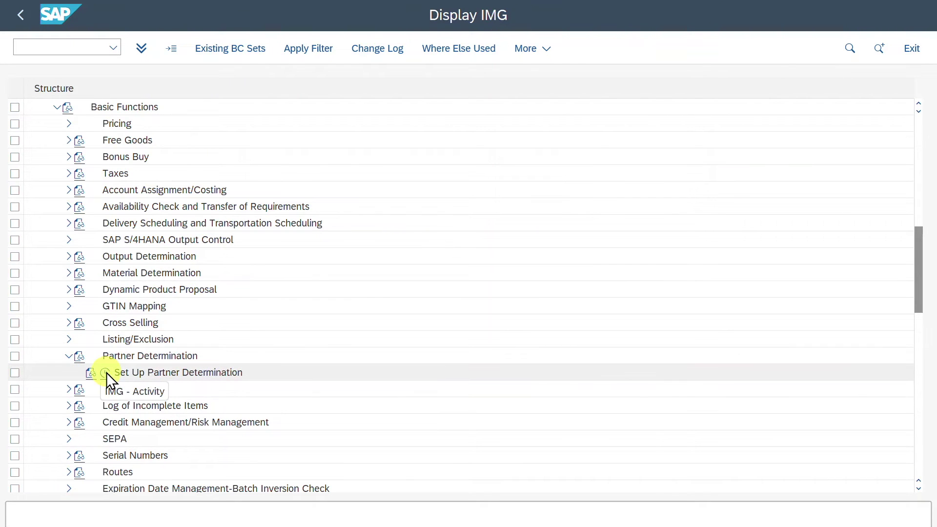
click(107, 373)
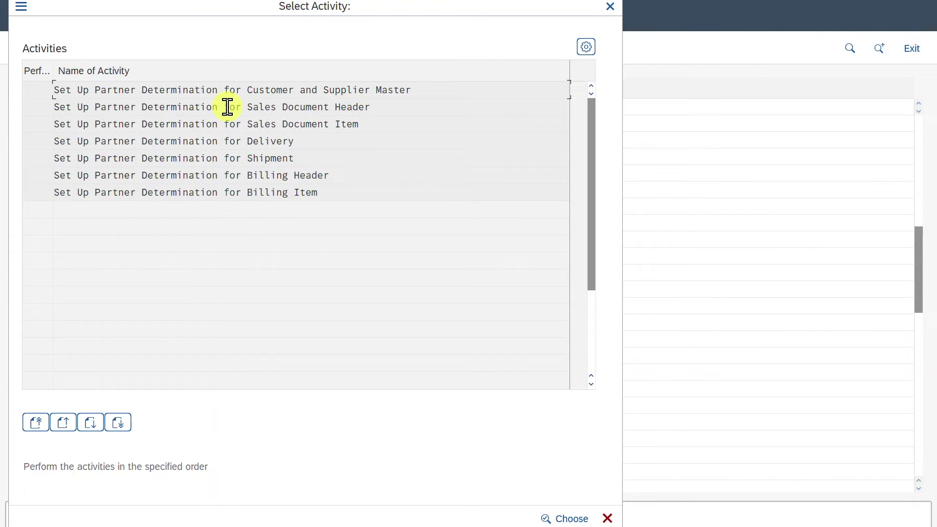
double_click(228, 108)
click(201, 264)
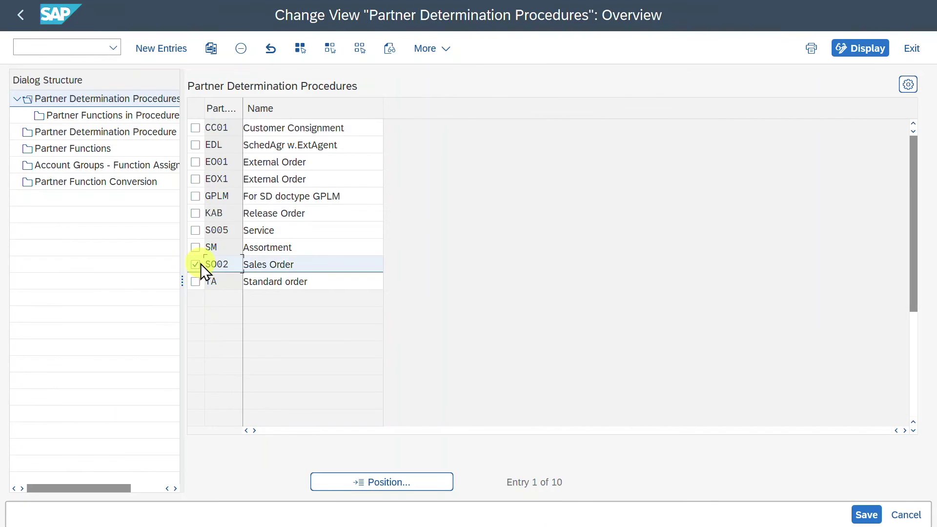
double_click(157, 115)
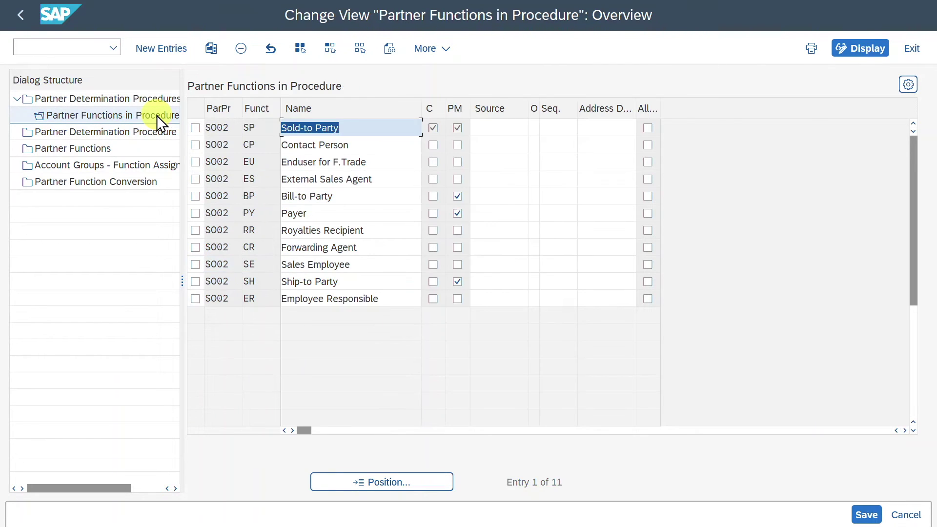
Step: Assign address determination BBP007 to Sold-to, BBP004 to Bill-to, BBP003 to Ship-to, and save
click(617, 125)
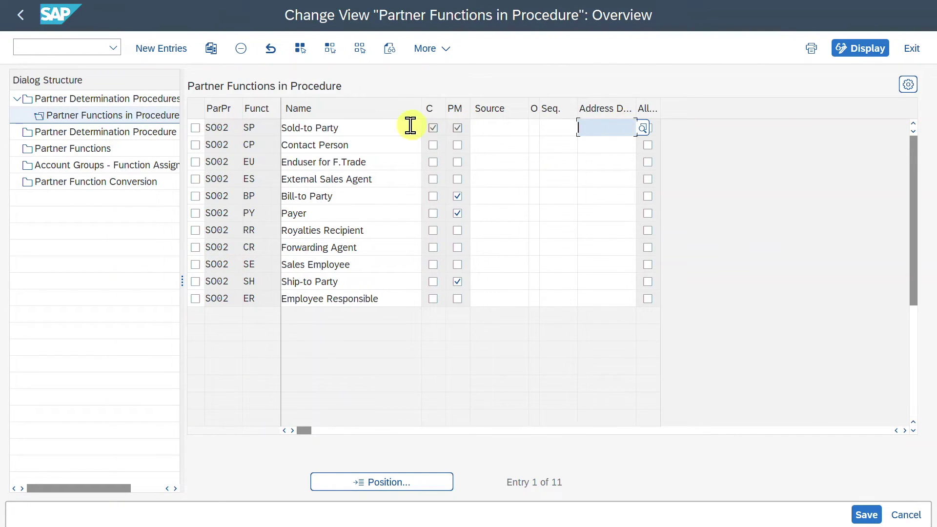
click(642, 128)
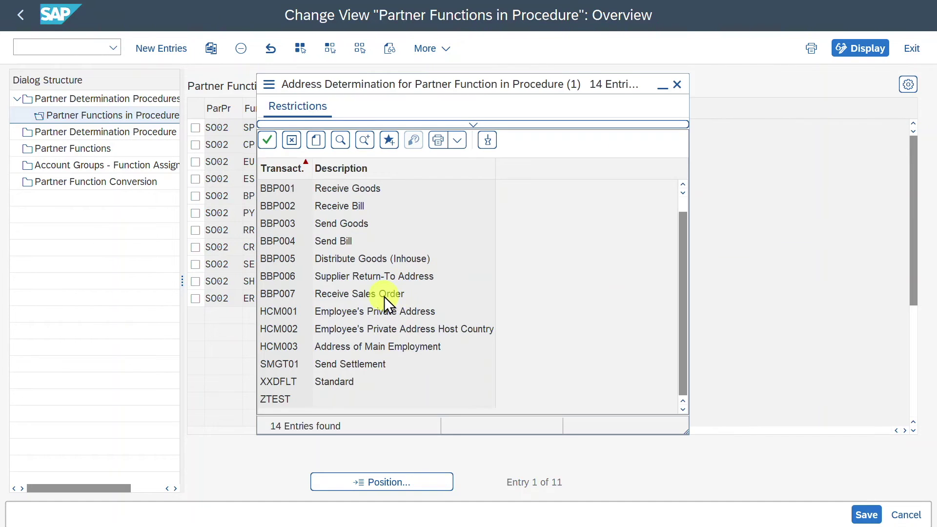
double_click(367, 294)
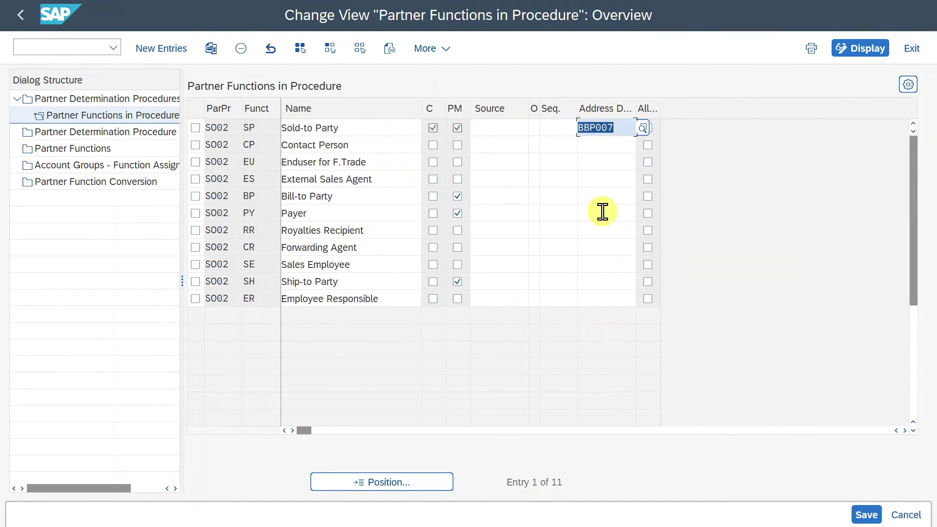
click(604, 197)
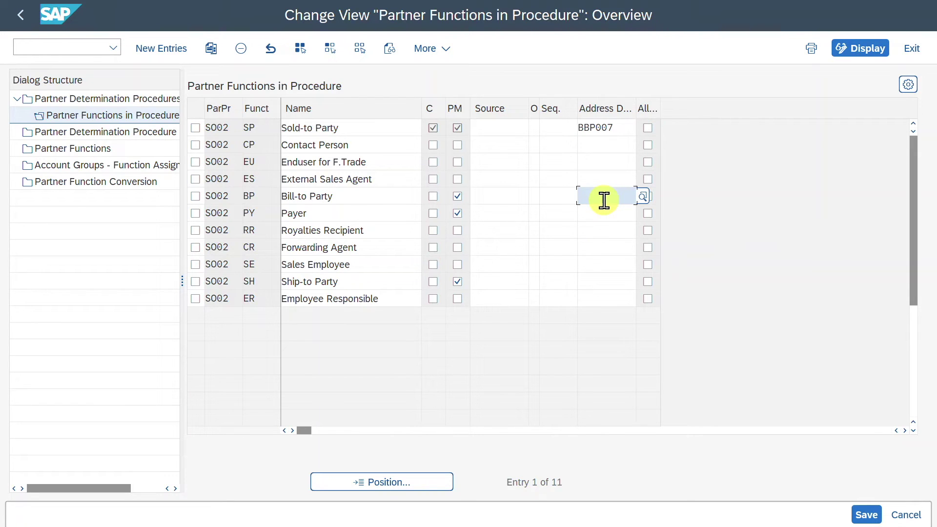
click(642, 196)
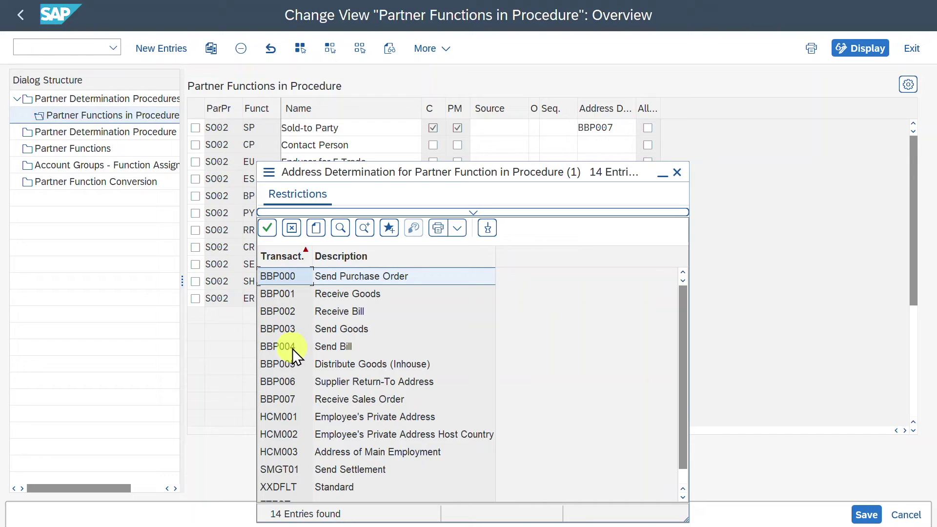
double_click(292, 349)
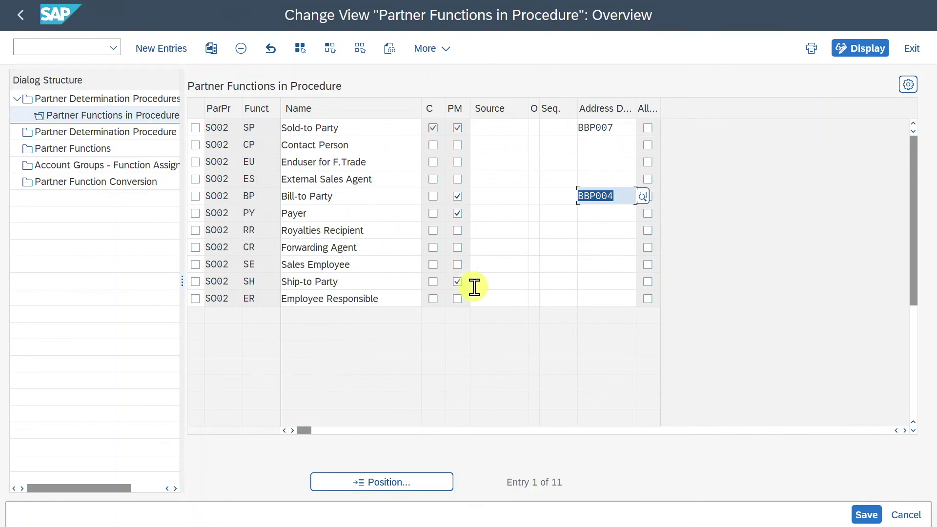
click(586, 285)
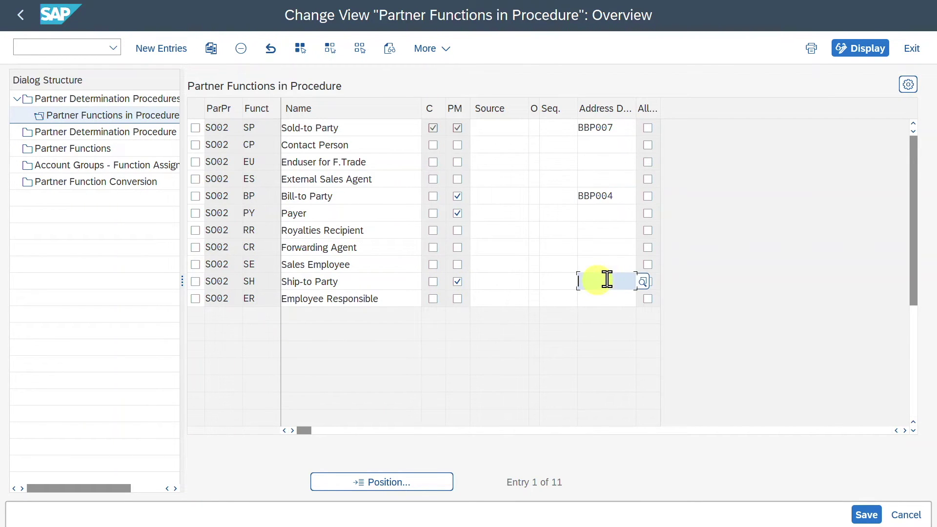
click(642, 280)
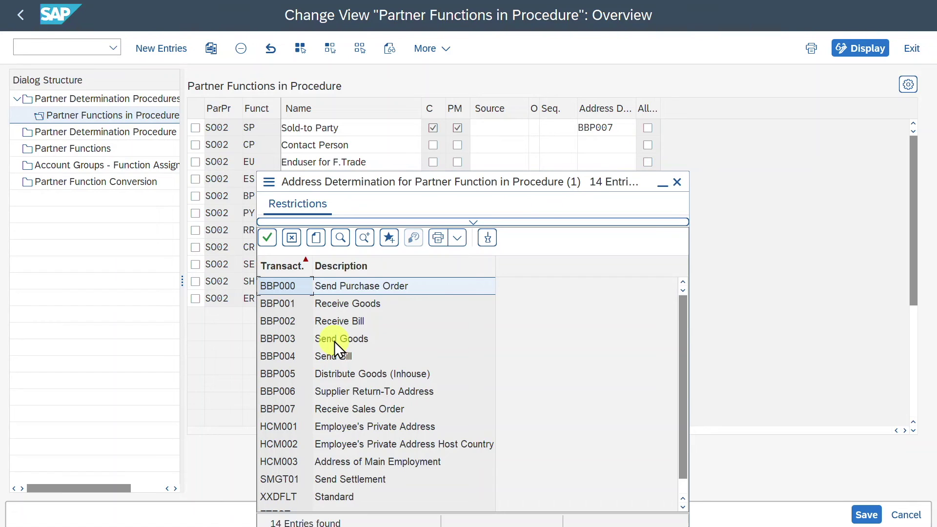
double_click(335, 341)
click(865, 513)
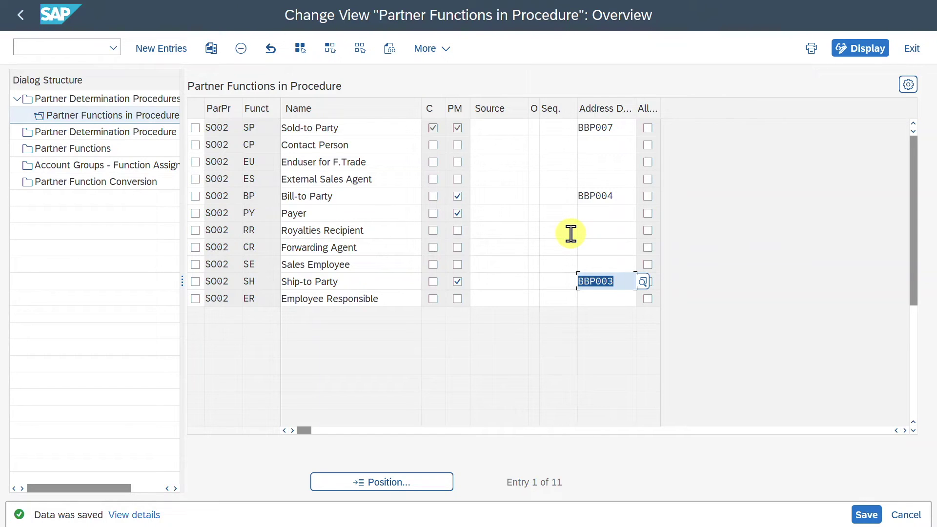
click(93, 50)
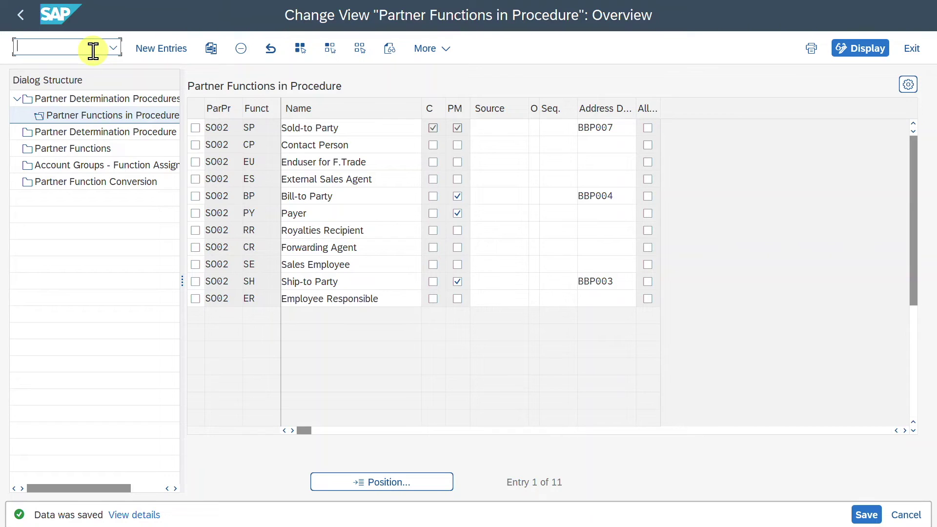
Step: Start a new organization business partner in BP named 'Test Multiple Adresses'
text(/nbp)
key(Return)
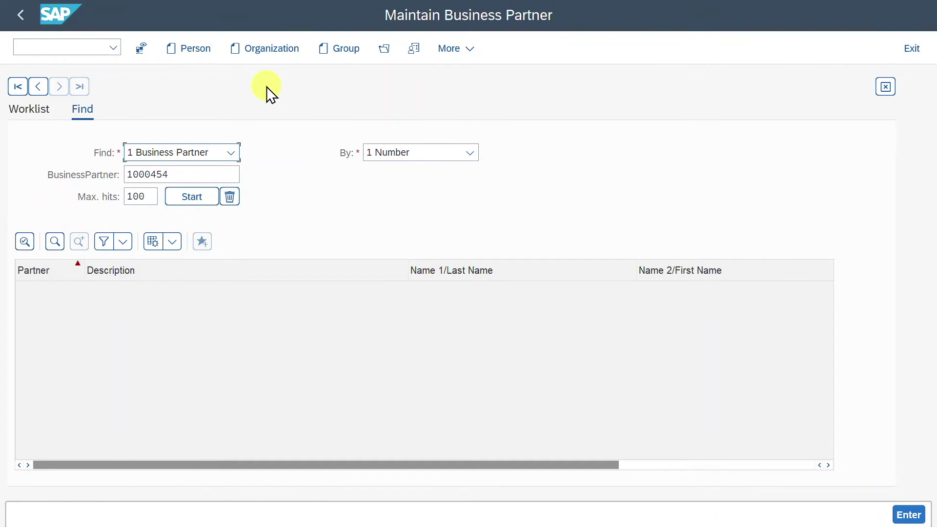
click(271, 50)
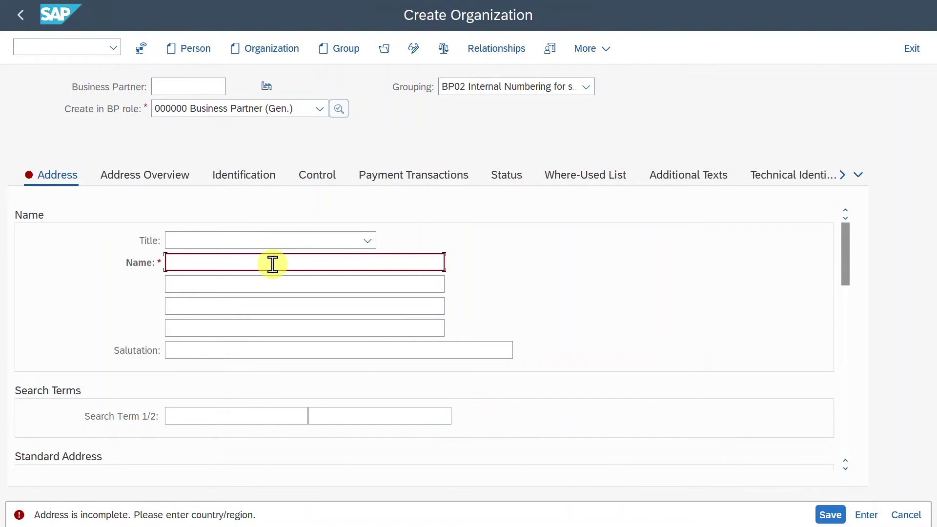
text(Test Multiple Adresses)
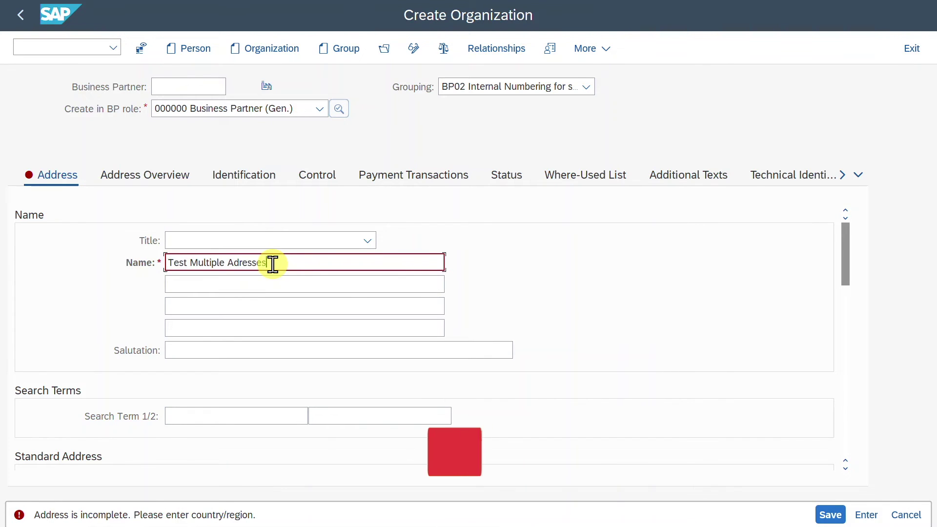
Step: Enter the standard address Test 12, 12345 Test, country DE, and confirm
scroll(272, 263, down, 4)
click(278, 324)
text(Test)
click(441, 327)
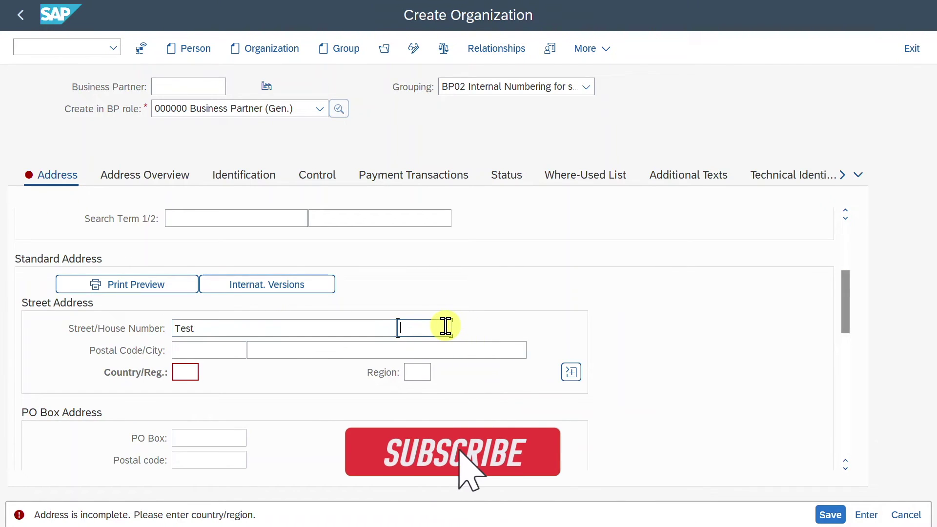
text(12)
click(226, 351)
text(12345)
click(307, 348)
text(Te)
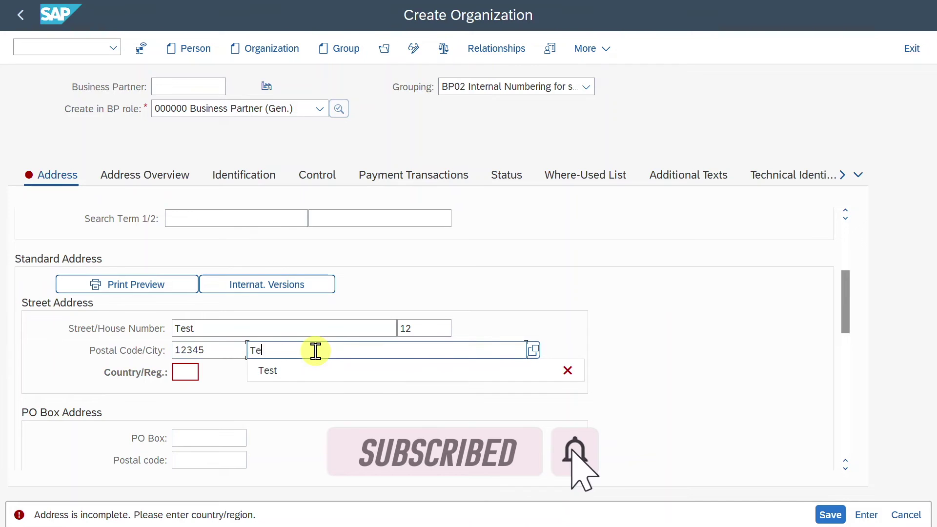
text(st)
key(Tab)
text(DE)
key(Return)
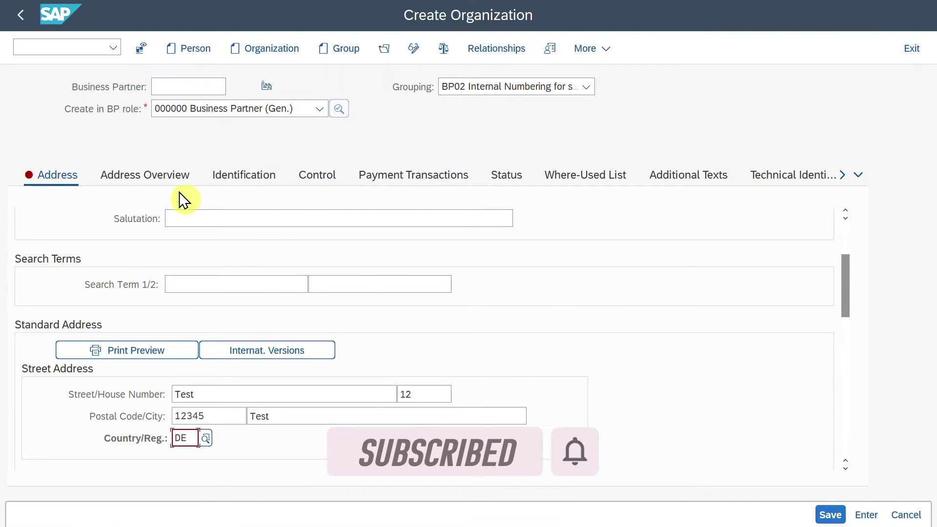
Step: Review the Address Overview and its Address Usages, then start adding another address
click(160, 174)
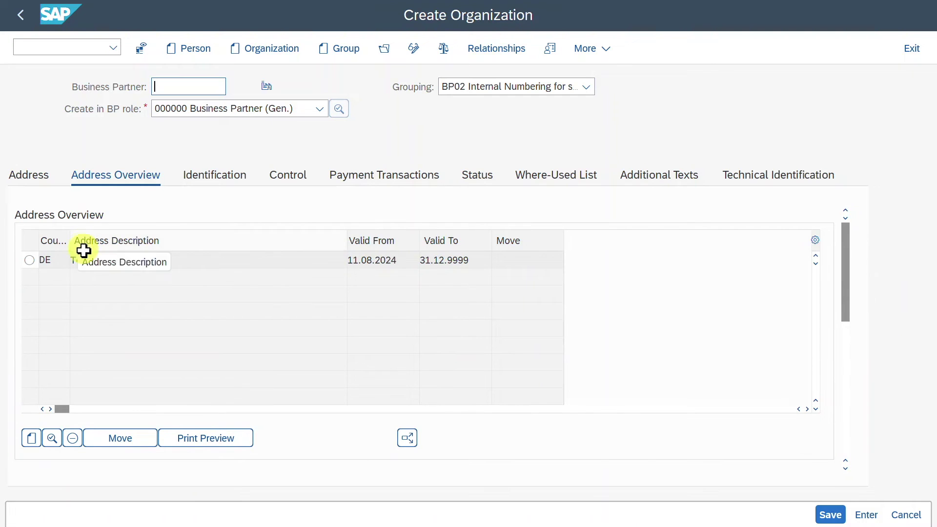
drag(843, 271, 859, 372)
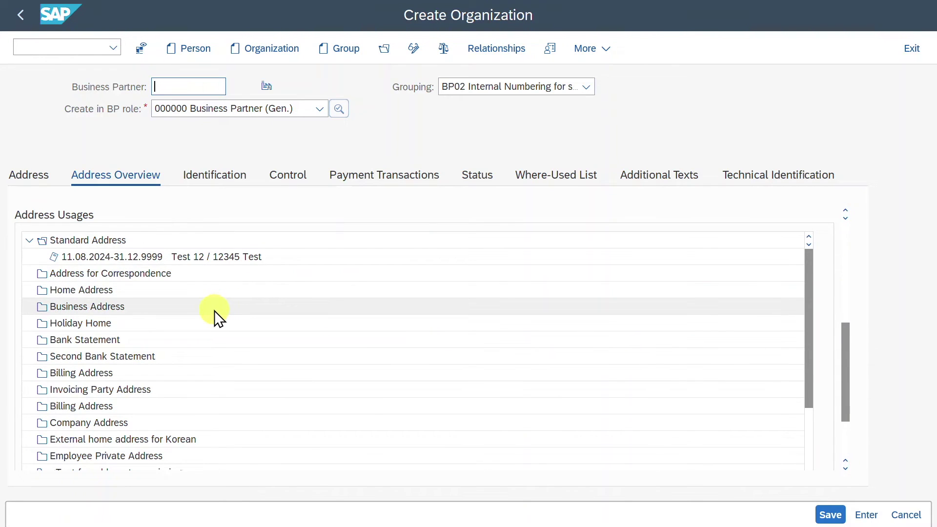
scroll(213, 314, down, 2)
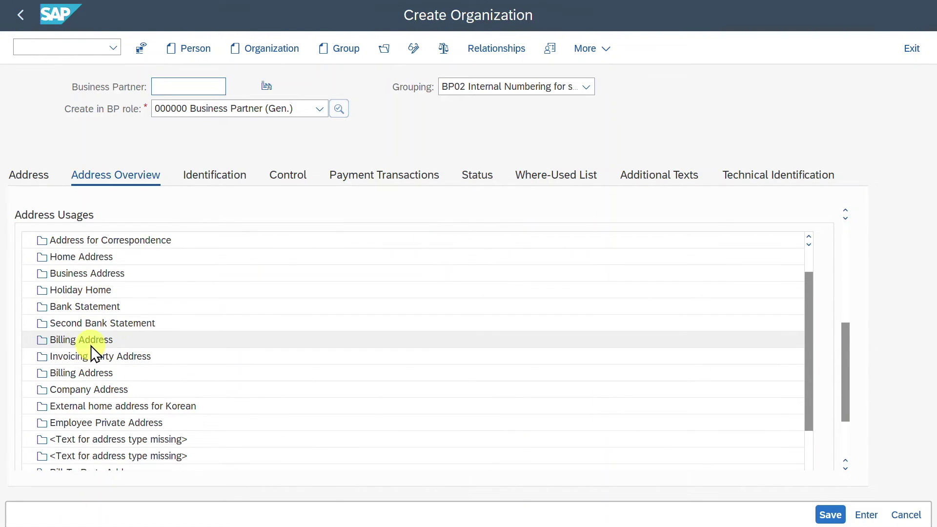
scroll(91, 344, down, 5)
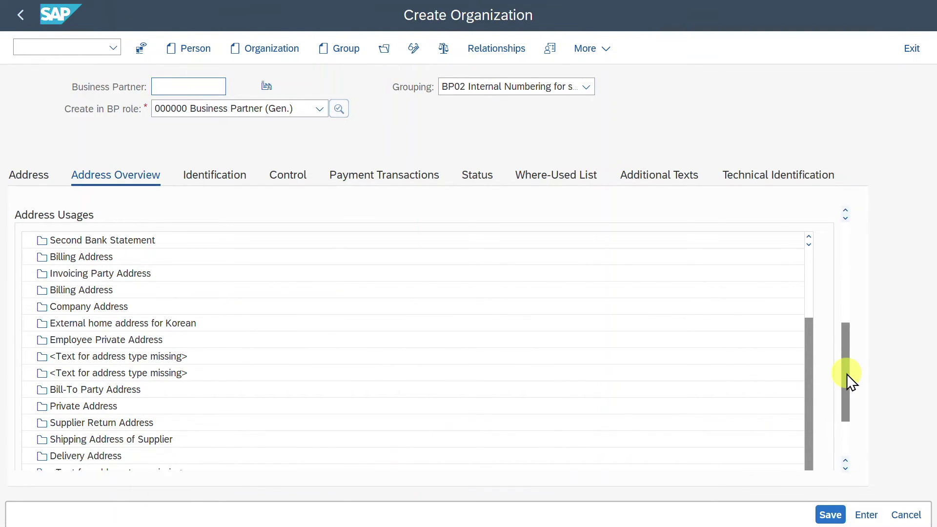
drag(847, 373, 846, 258)
click(31, 438)
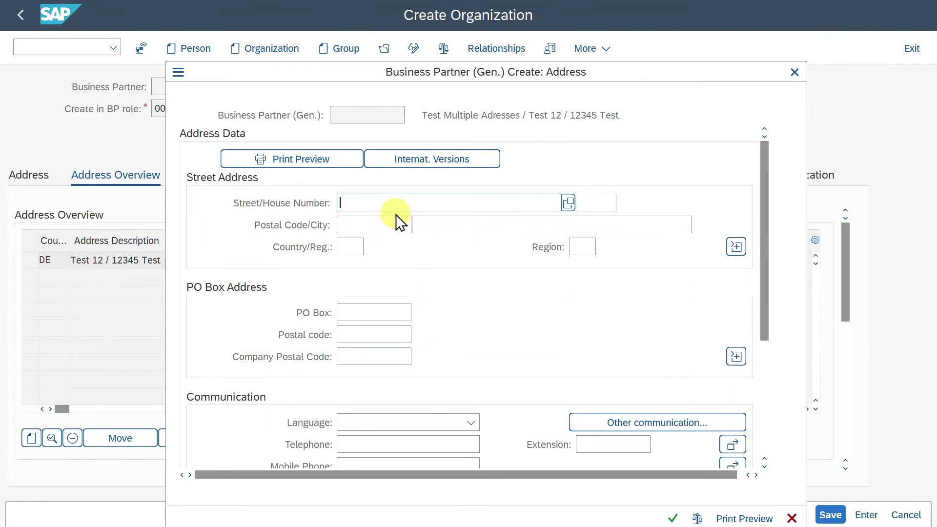
Step: Enter the second address: street 'Deviating Adress', house number 12, postal code 12345, city Test
text(Deviating Adress)
click(603, 204)
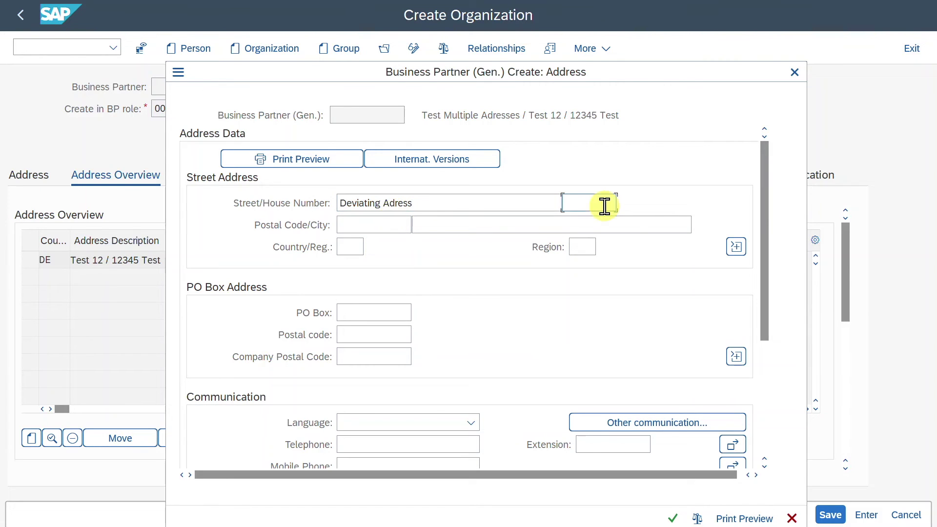
text(12)
key(Tab)
text(12345)
click(457, 225)
text(Te)
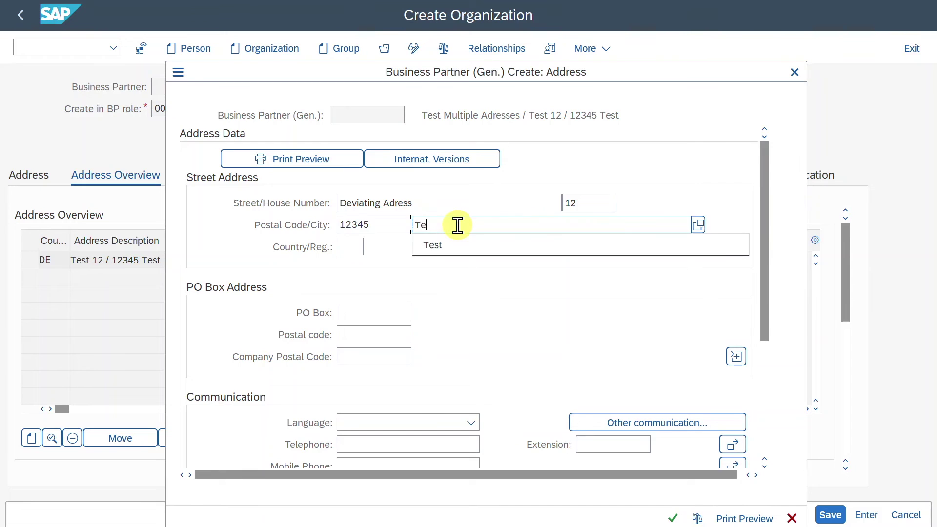
Step: Set its validity from 01.01.2024 to 31.12.2024 and add the address
click(437, 242)
text(01.01.2024)
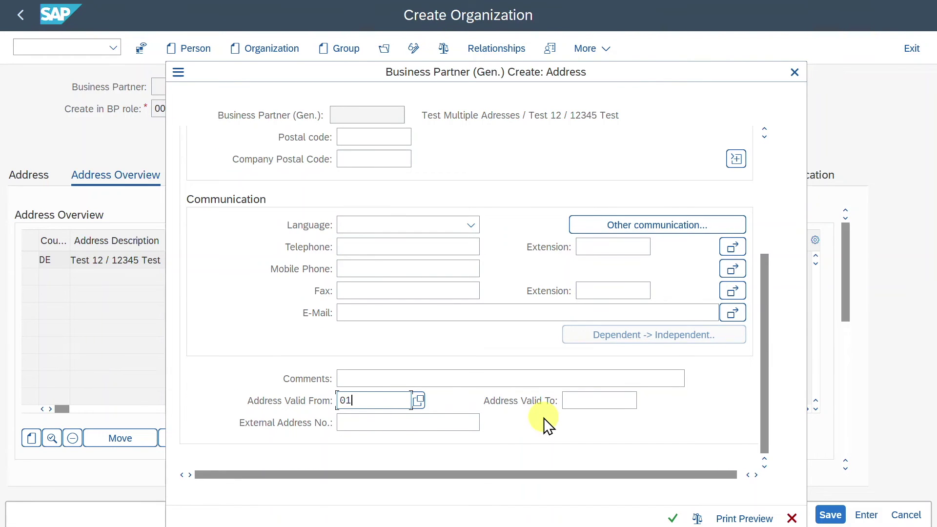
key(Tab)
text(31.12.2024)
click(672, 521)
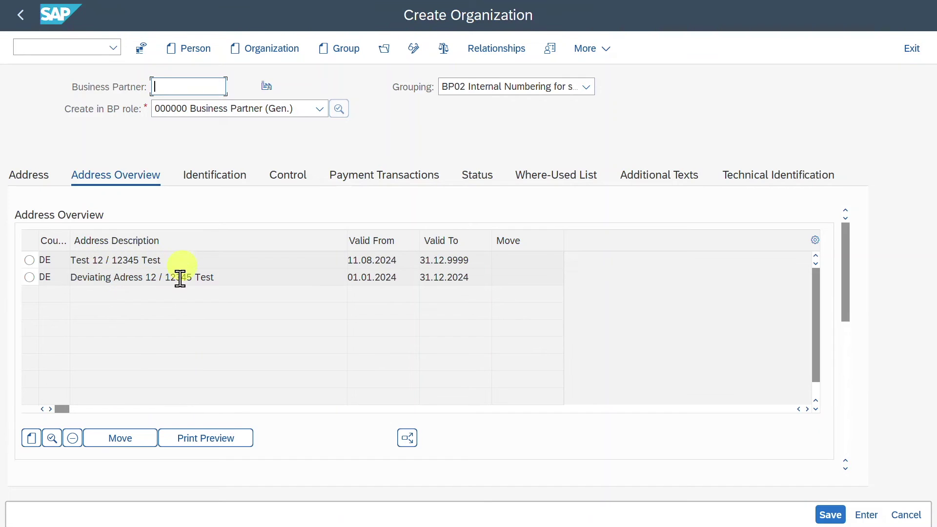
scroll(846, 305, down, 2)
Step: Assign Deviating Adress to the Delivery Address usage, valid to 31.12.2024, after clearing the validity message
drag(844, 300, 847, 416)
scroll(338, 297, down, 2)
scroll(336, 311, down, 1)
click(80, 369)
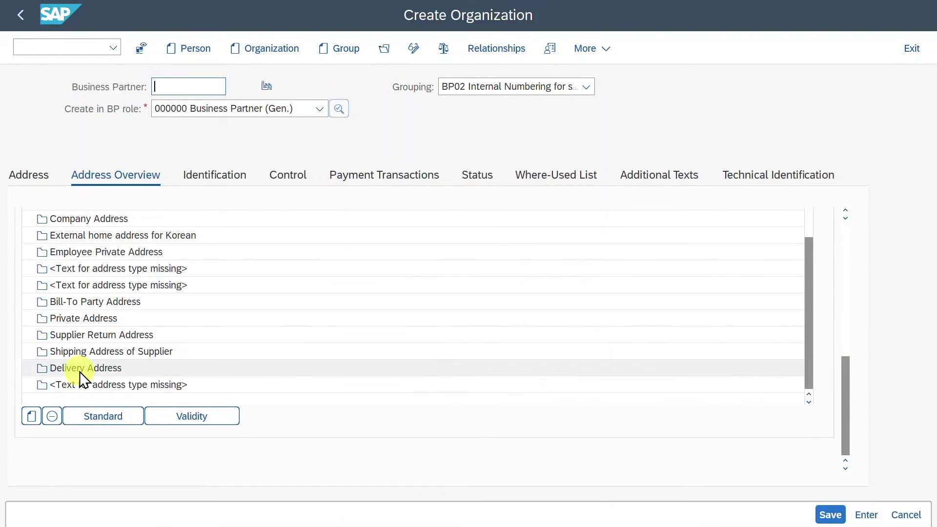
click(30, 417)
click(58, 277)
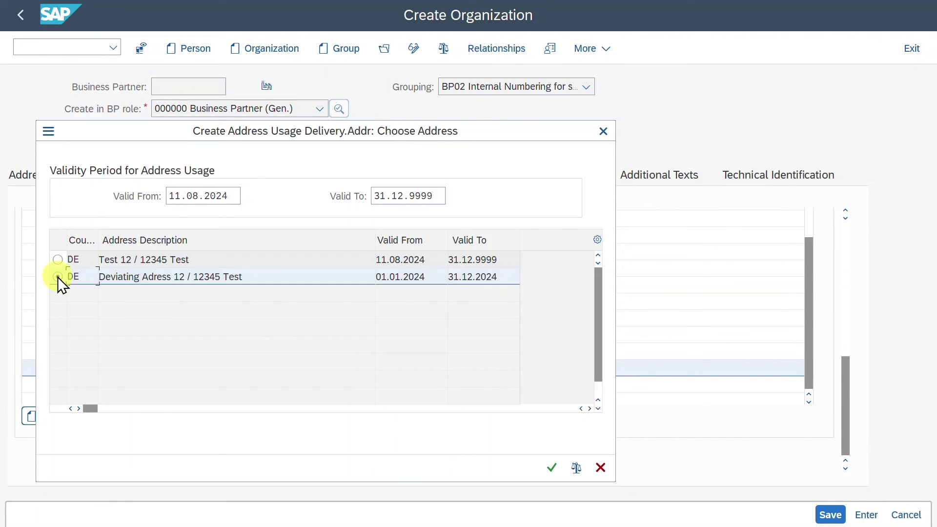
click(552, 467)
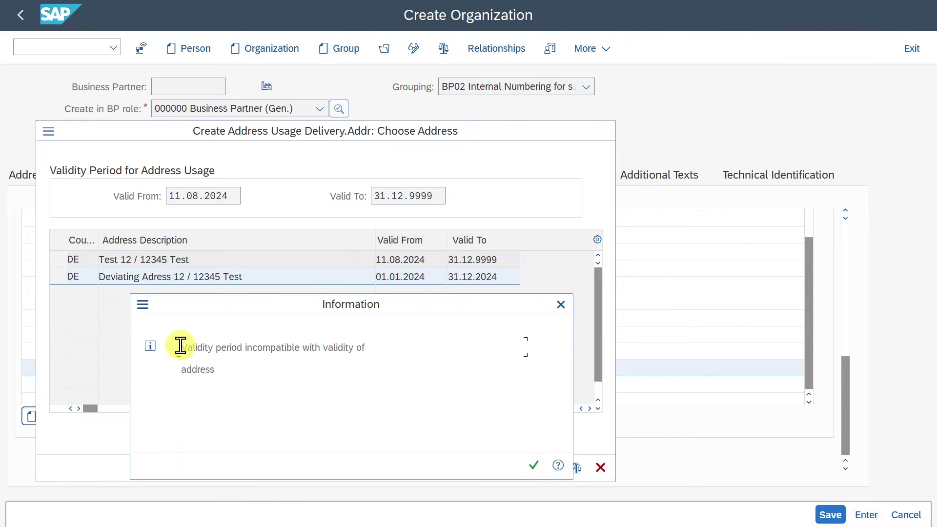
drag(180, 347, 366, 347)
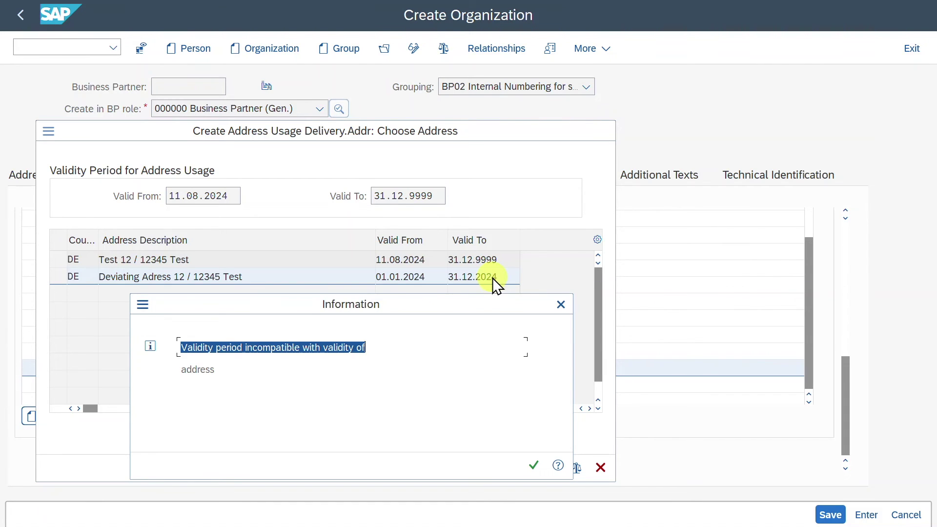
click(561, 304)
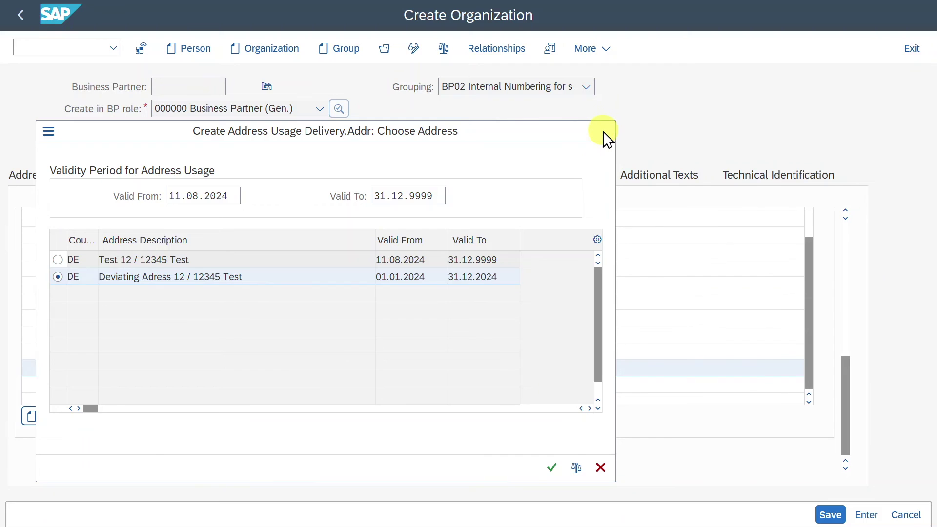
text(31.12.2024)
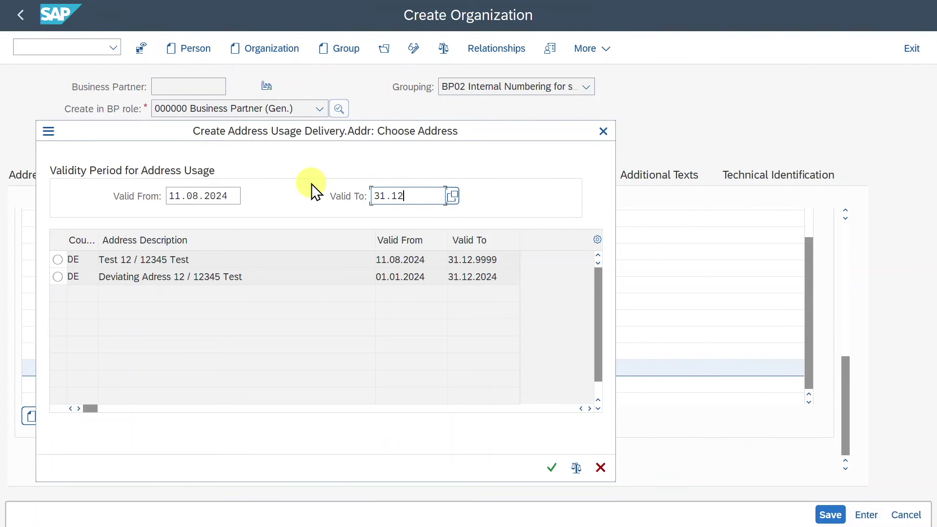
click(58, 277)
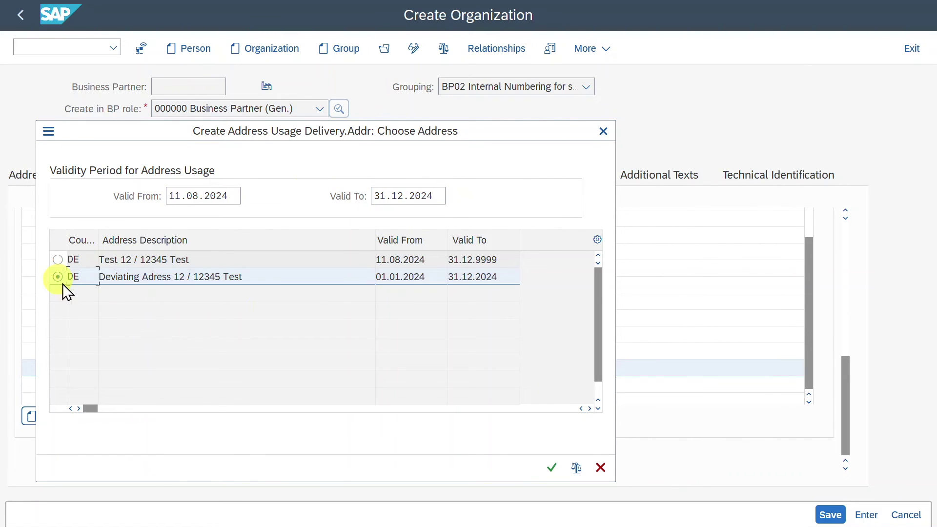
click(552, 468)
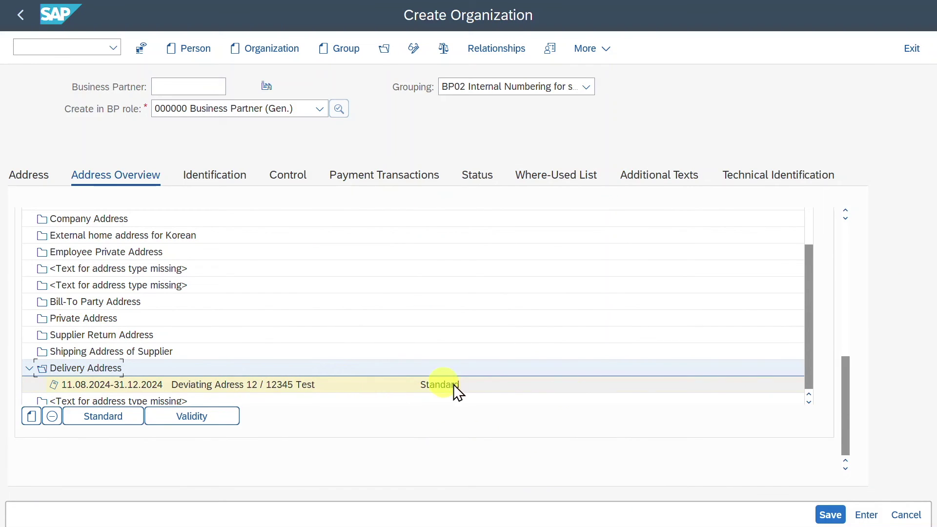
Step: Save the partner, then in change mode choose the FLCU01 Customer role
click(830, 515)
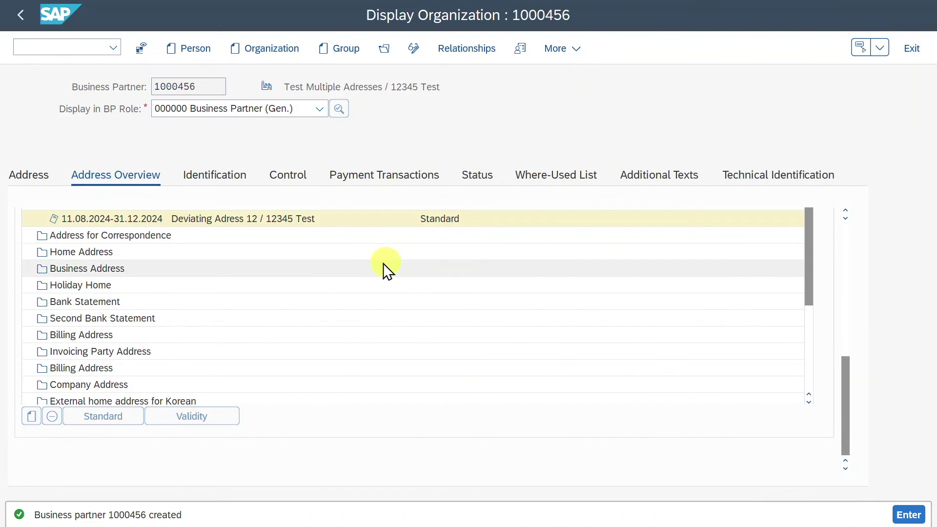
click(411, 51)
click(312, 108)
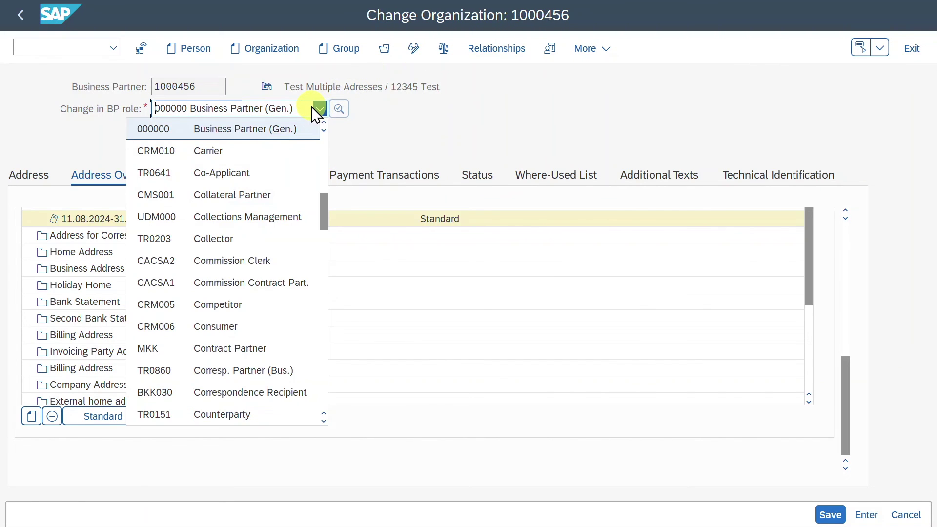
key(Down)
key(Down)
key(Down)
key(Down)
key(Down)
key(Down)
key(Down)
key(Down)
key(Down)
key(Down)
key(Down)
key(Down)
key(Down)
key(Down)
key(Down)
key(Down)
key(Down)
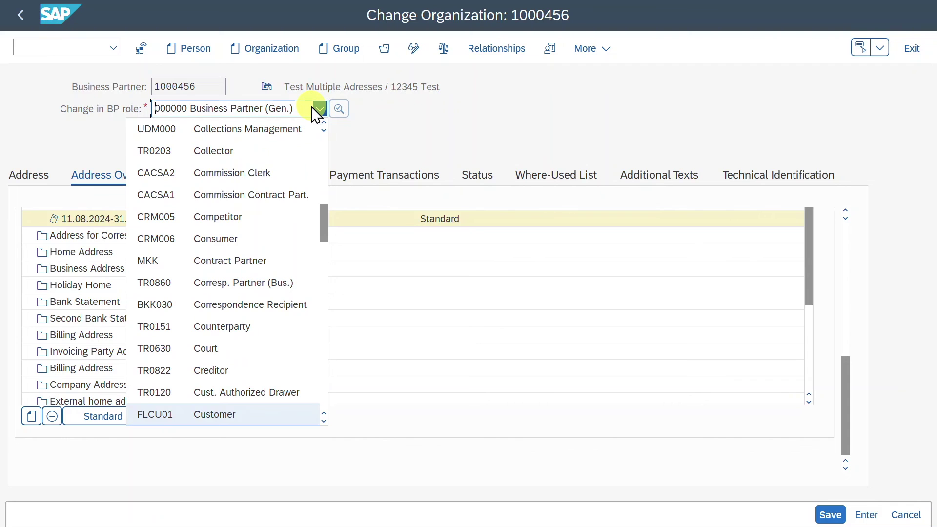
click(201, 412)
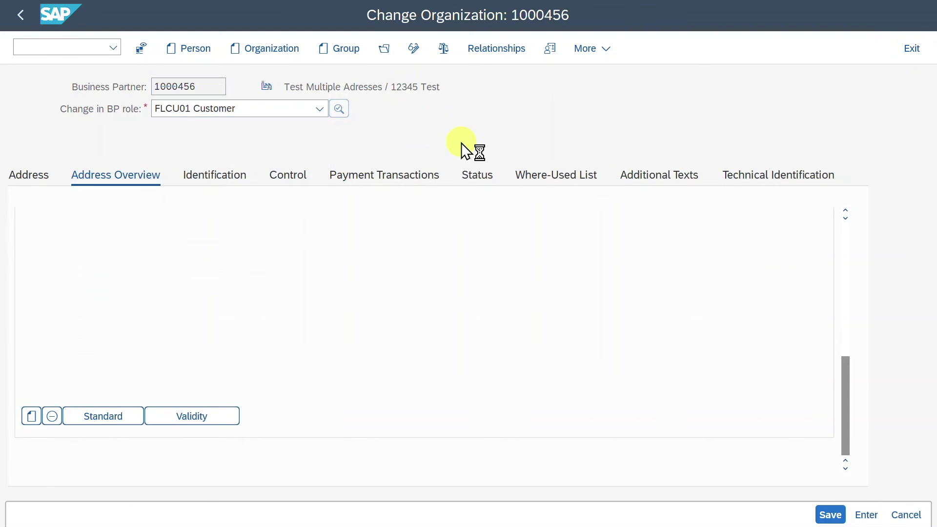
Step: Add sales area 1010 / 10 / 00, suppress the VAT warning, and save
click(596, 49)
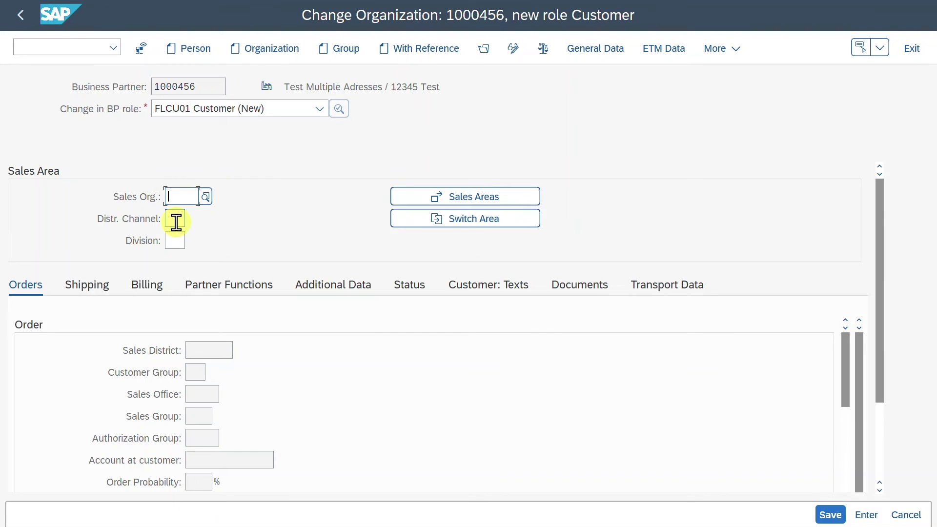
click(423, 199)
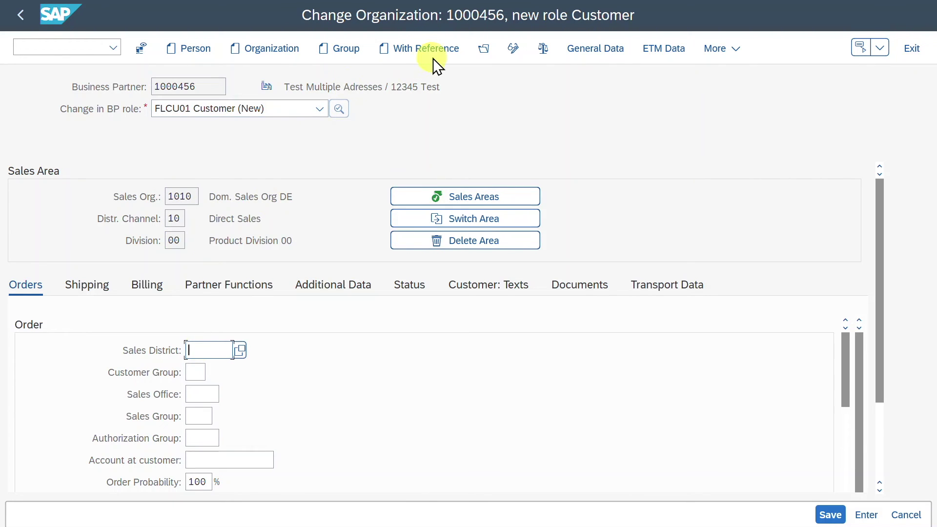
click(542, 49)
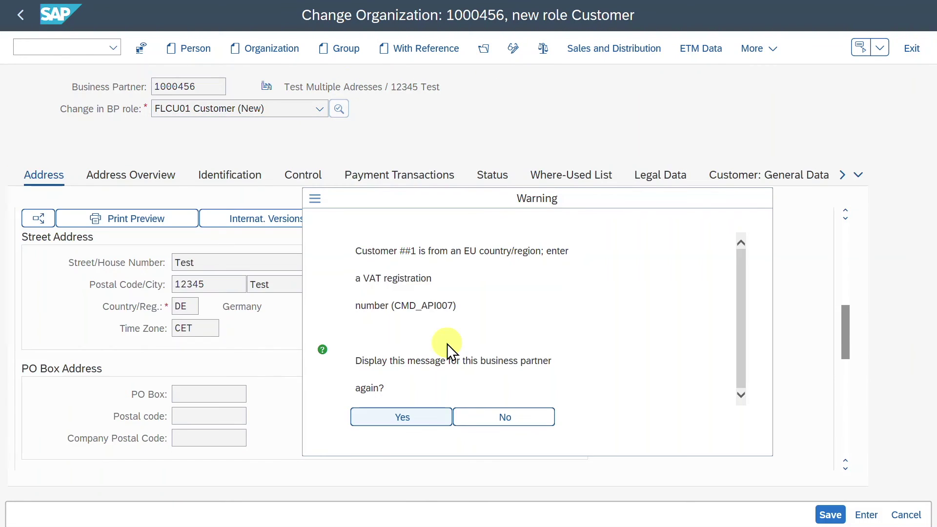
click(488, 416)
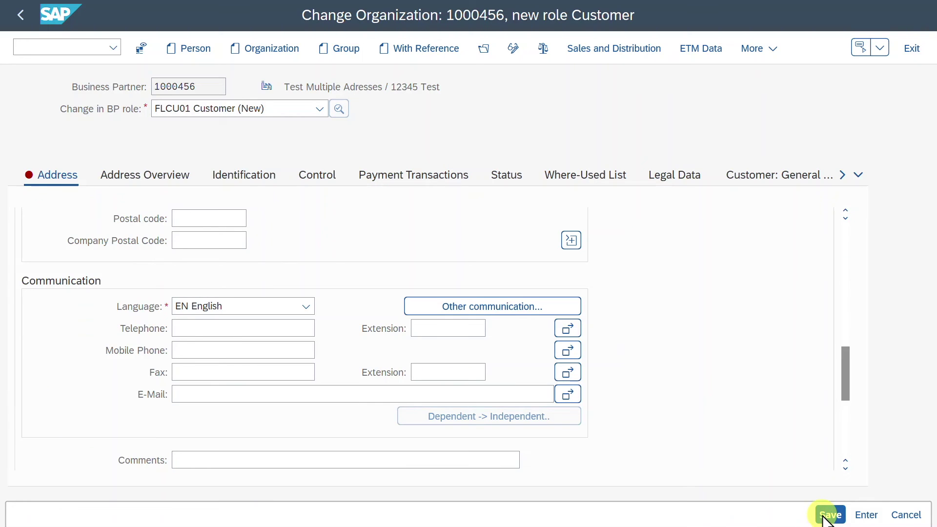
click(829, 515)
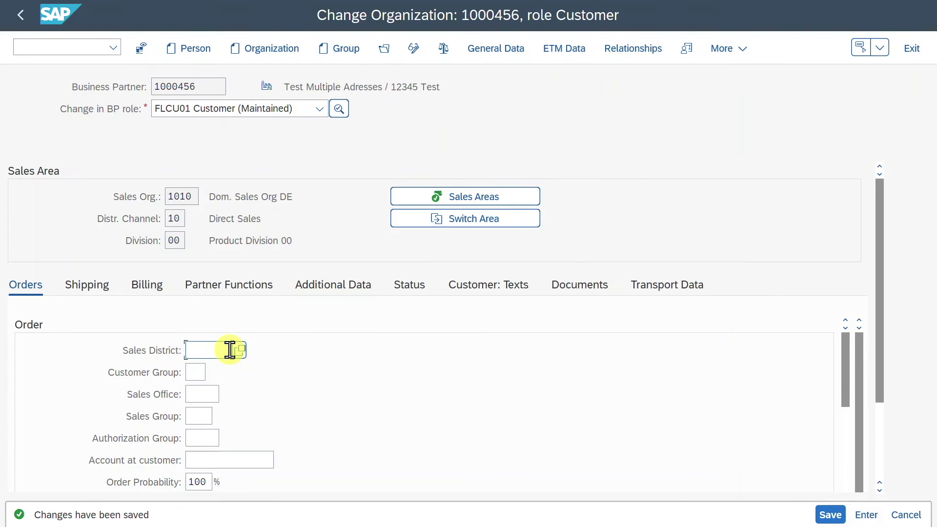
click(101, 44)
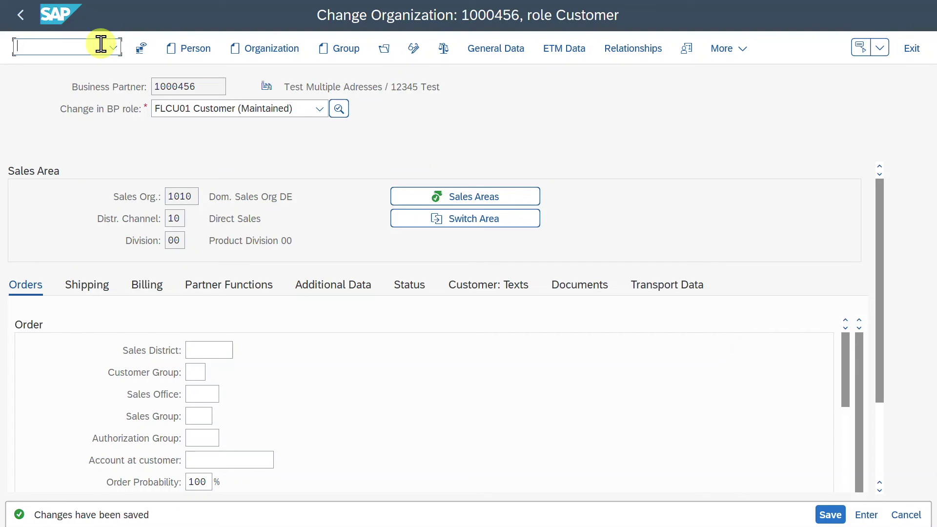
Step: Run /NVA01 with order type OR1 and sales area 1010 / 10 / 00 to reach the order overview
text(/NVA01)
key(Return)
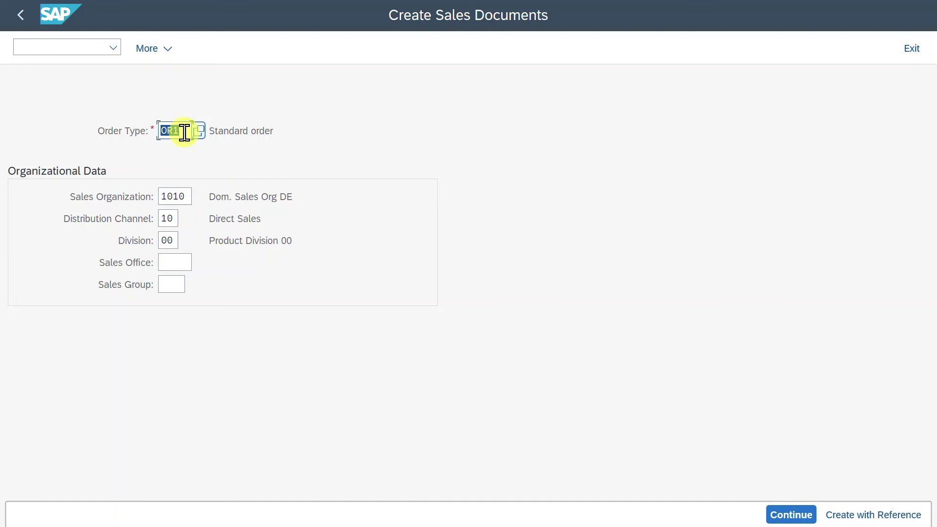
click(182, 195)
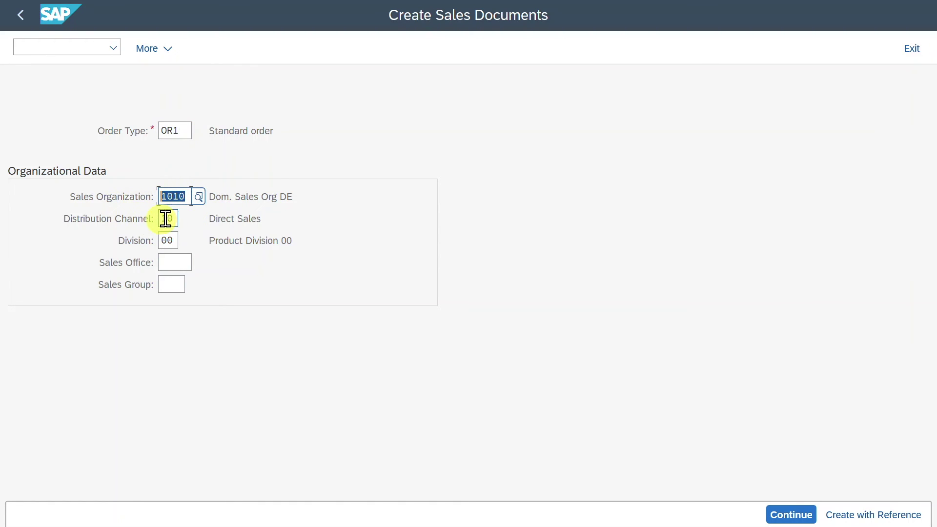
click(165, 218)
click(177, 241)
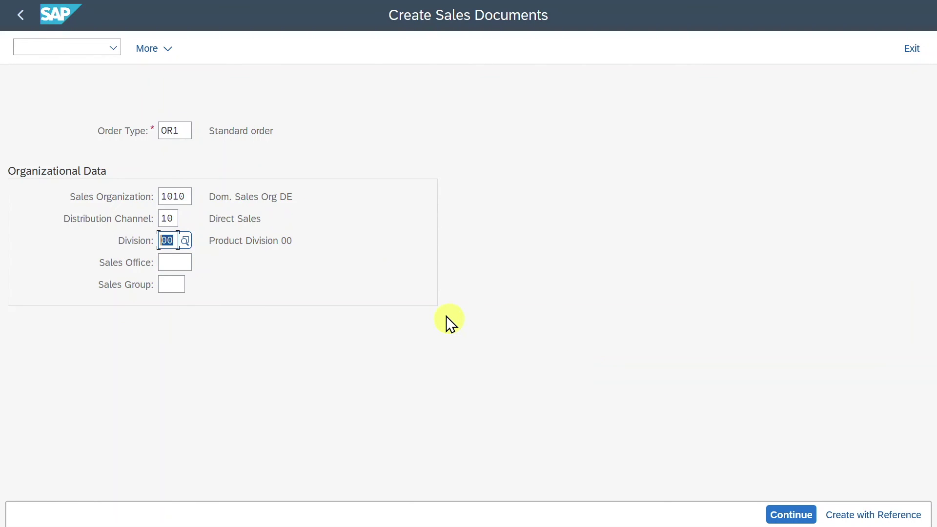
key(Return)
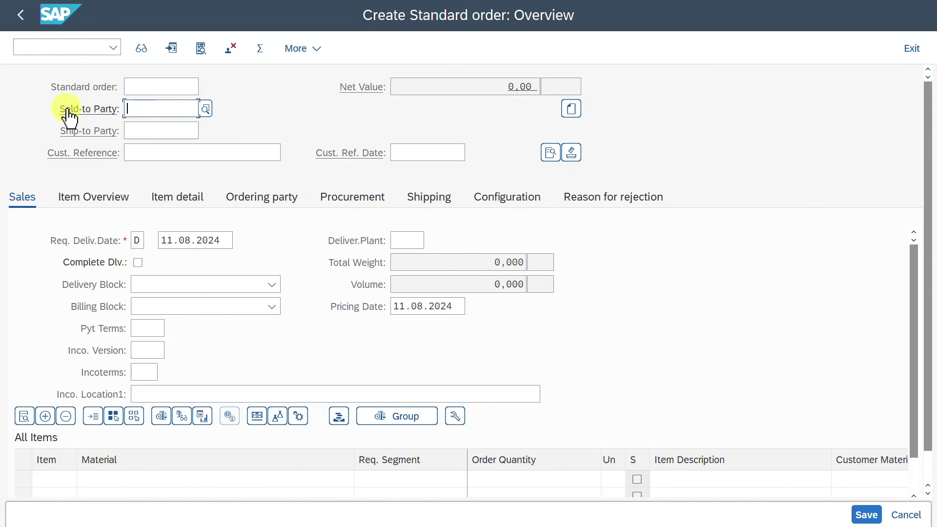
Step: Enter the new business partner's number as sold-to party, accept its address, and choose the deviating address for ship-to
text(1000456)
key(Return)
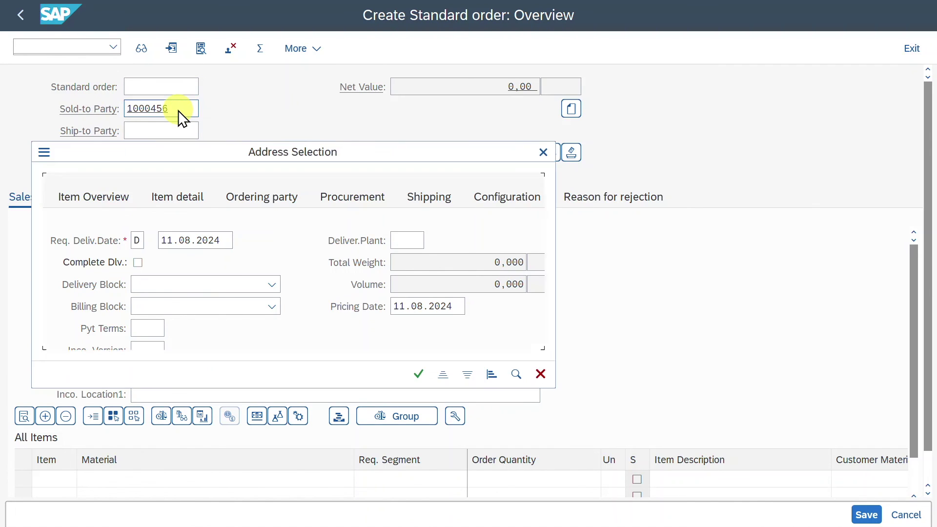
drag(231, 157, 443, 106)
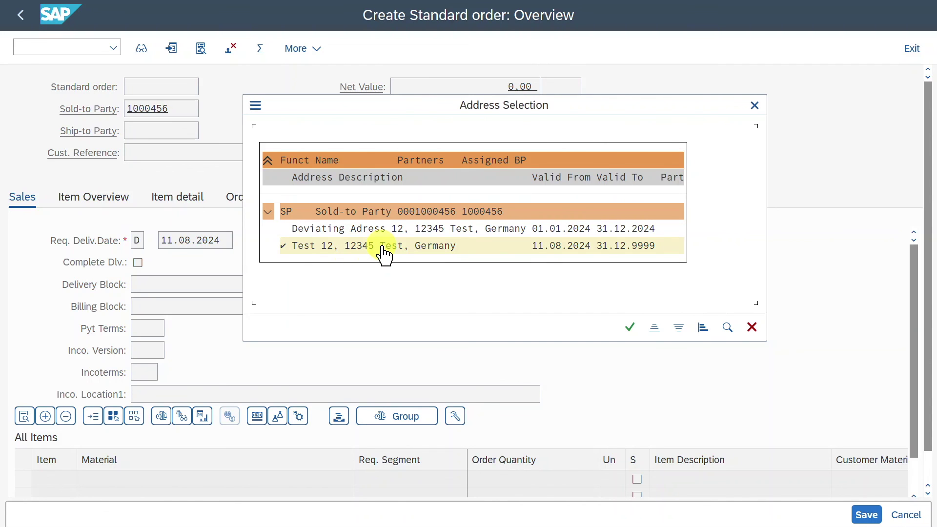
click(629, 326)
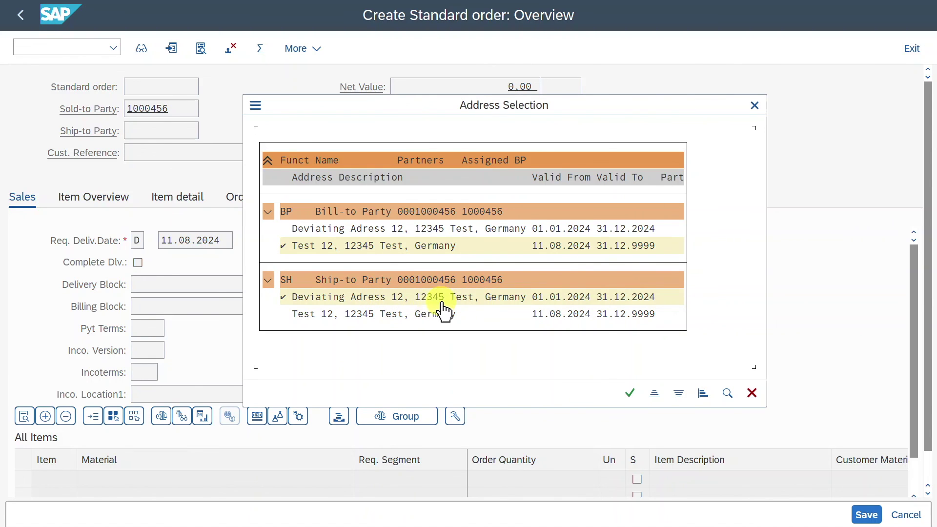
click(422, 316)
click(628, 392)
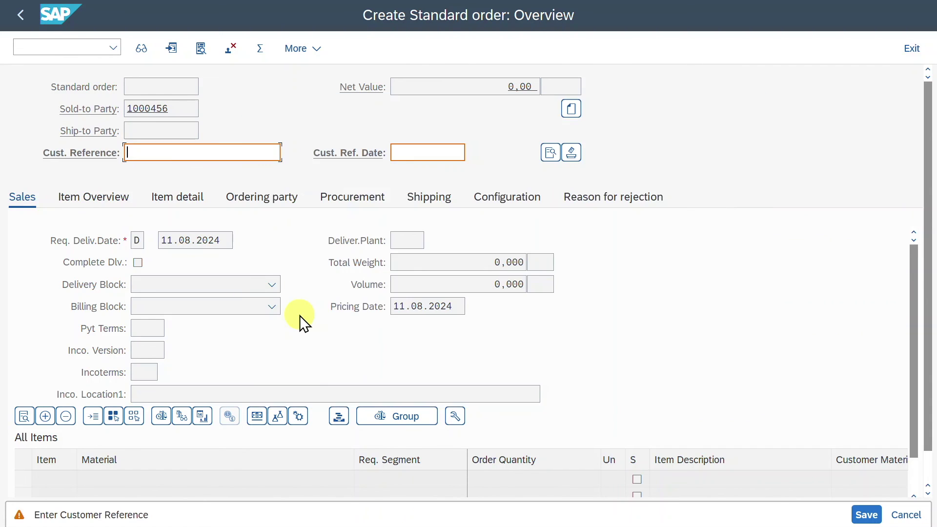